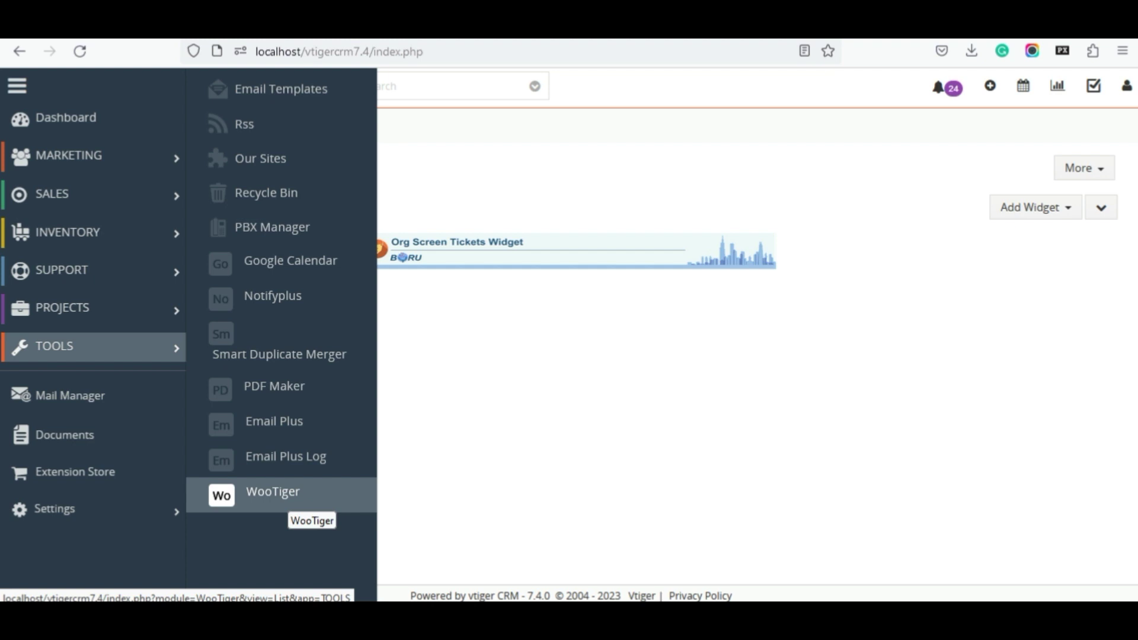
Step: Open WooTiger's WooCommerce Configuration from the Tools menu
left_click(278, 495)
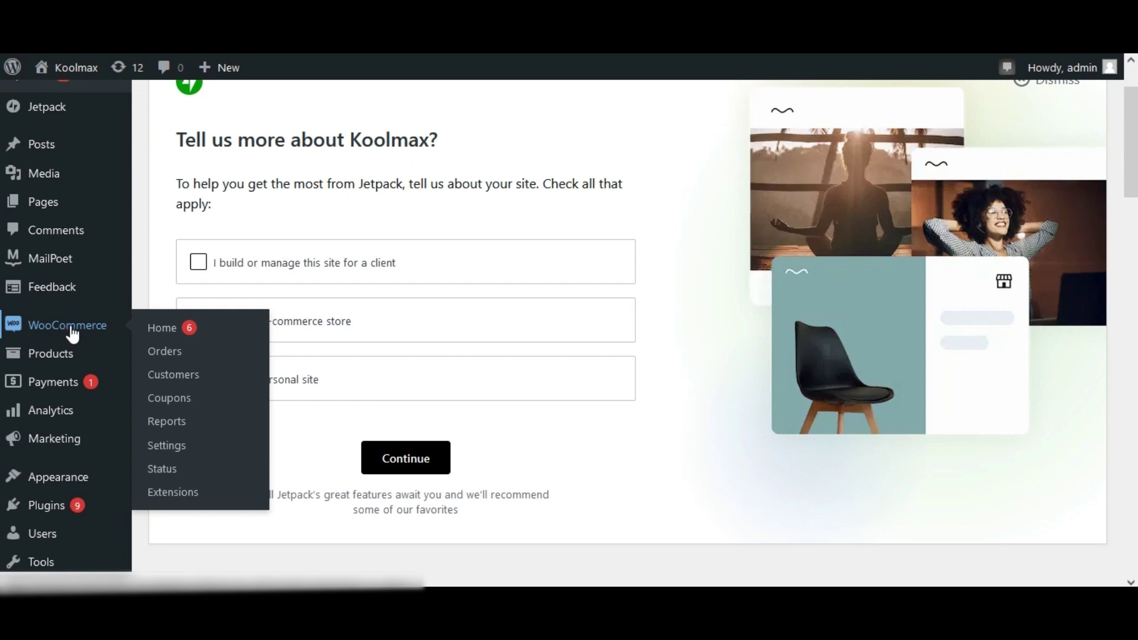
Step: Go to WooCommerce Settings in the WordPress admin sidebar
left_click(184, 449)
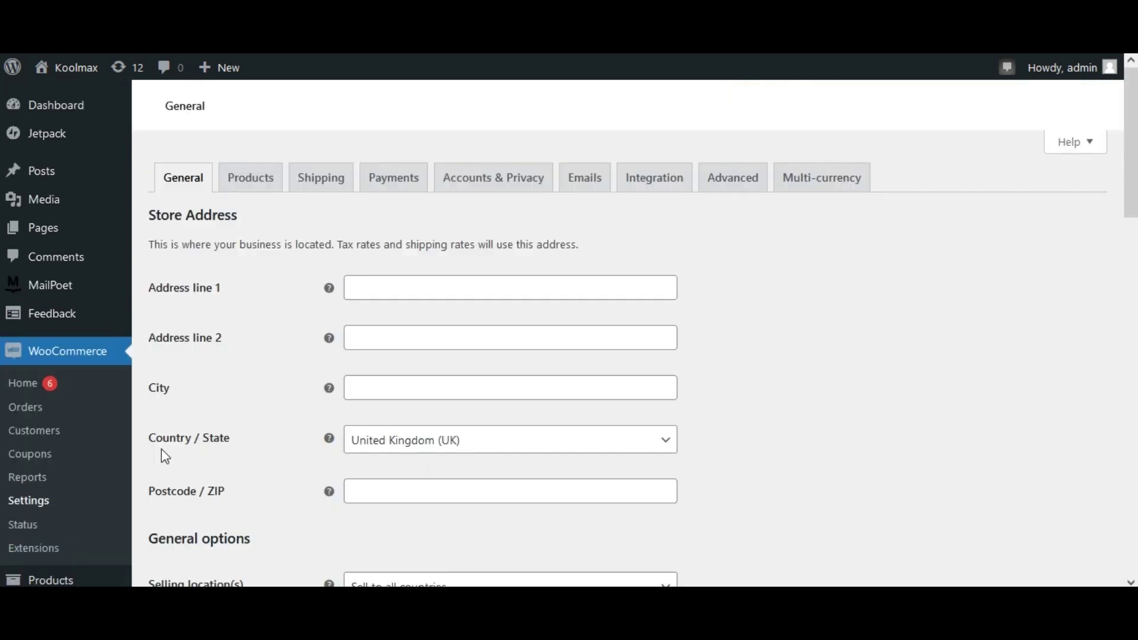
Step: Go to Advanced > REST API and start adding a new API key
left_click(733, 191)
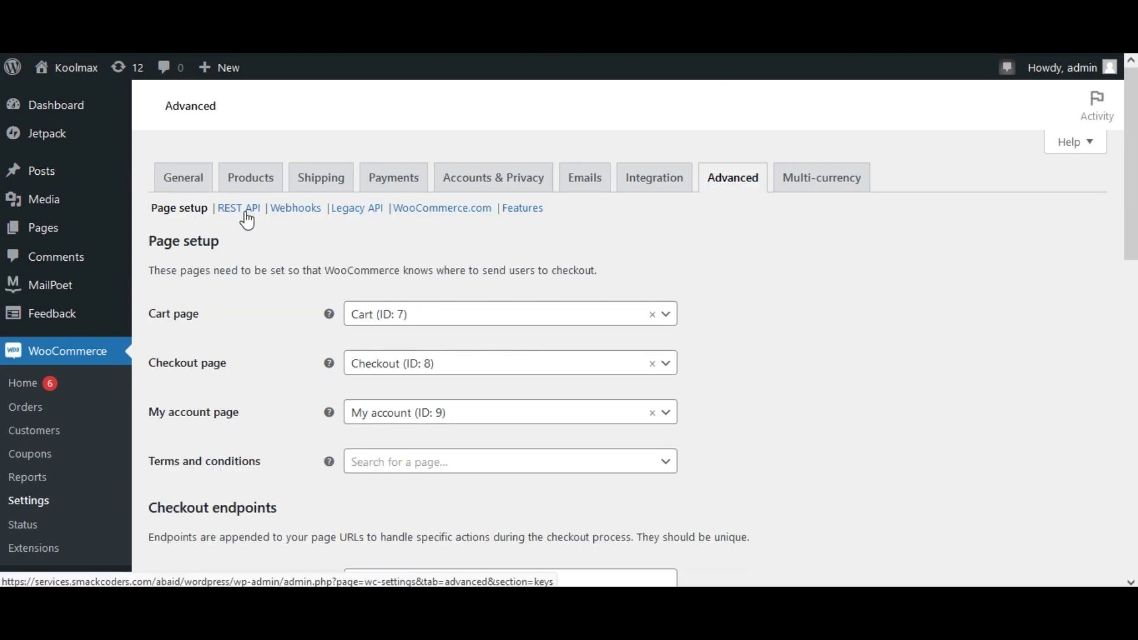
left_click(243, 217)
left_click(240, 243)
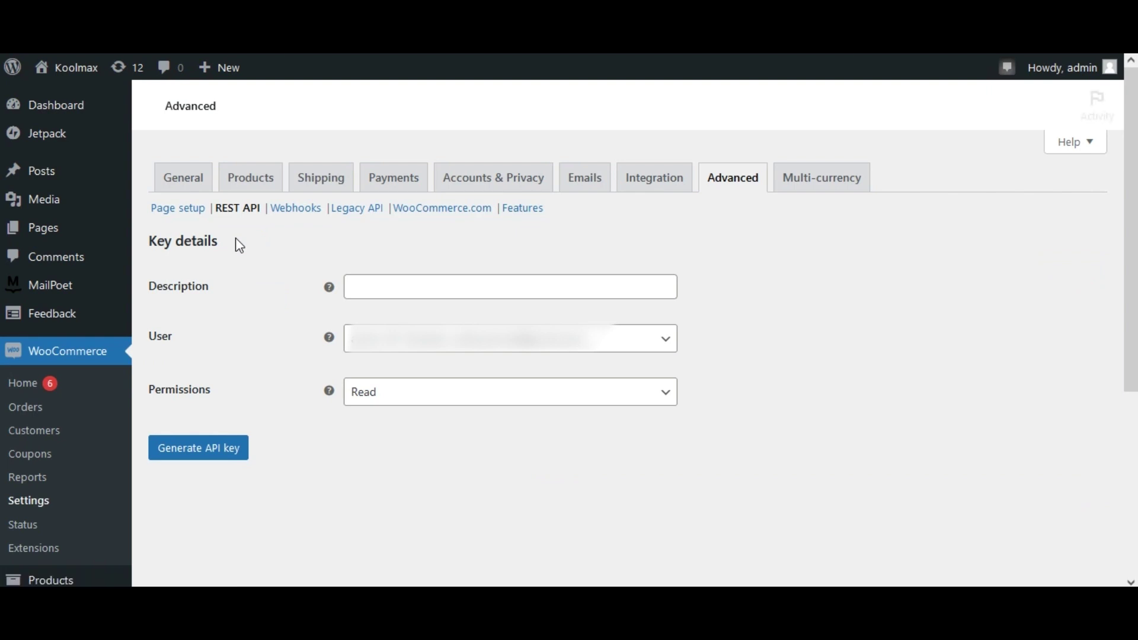
left_click(381, 294)
Step: Generate a Read/Write API key described as 'WooCommerce integration'
type("WooCommerce integration")
left_click(510, 386)
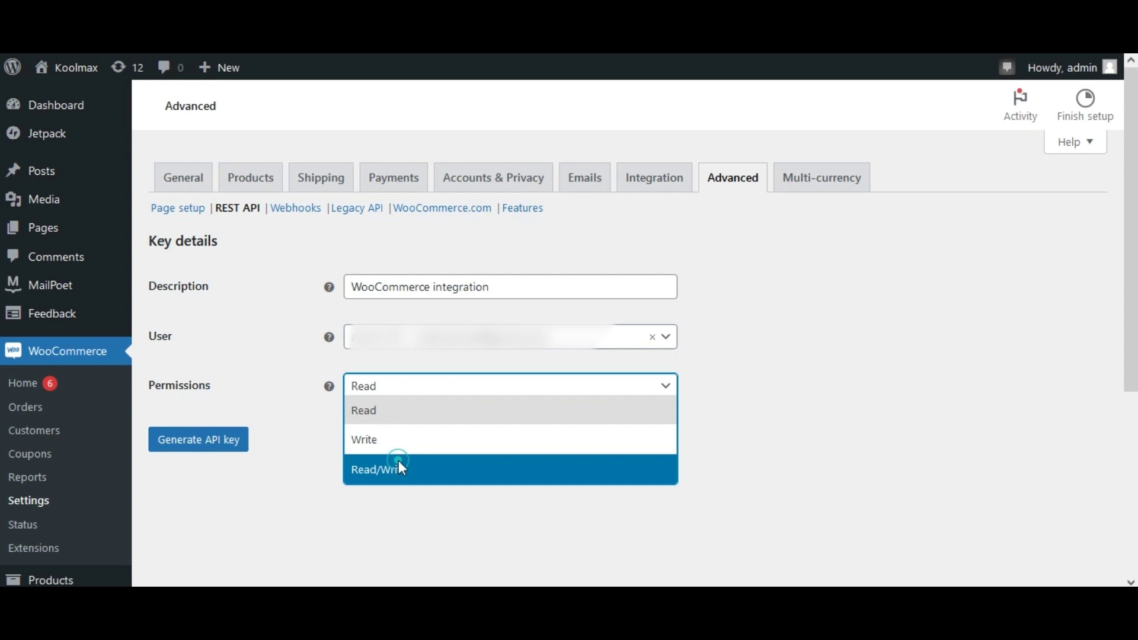
left_click(401, 468)
left_click(200, 445)
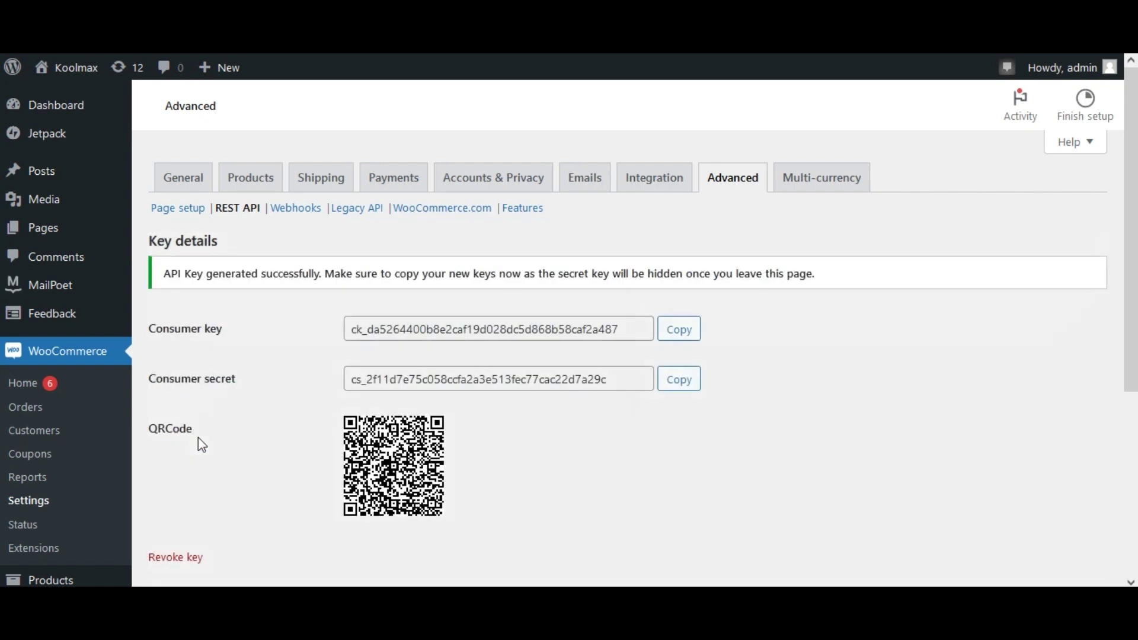
Step: Copy the consumer key and secret, and paste the secret into vtiger's Consumer Secret field
left_click(680, 379)
left_click(829, 359)
left_click(684, 341)
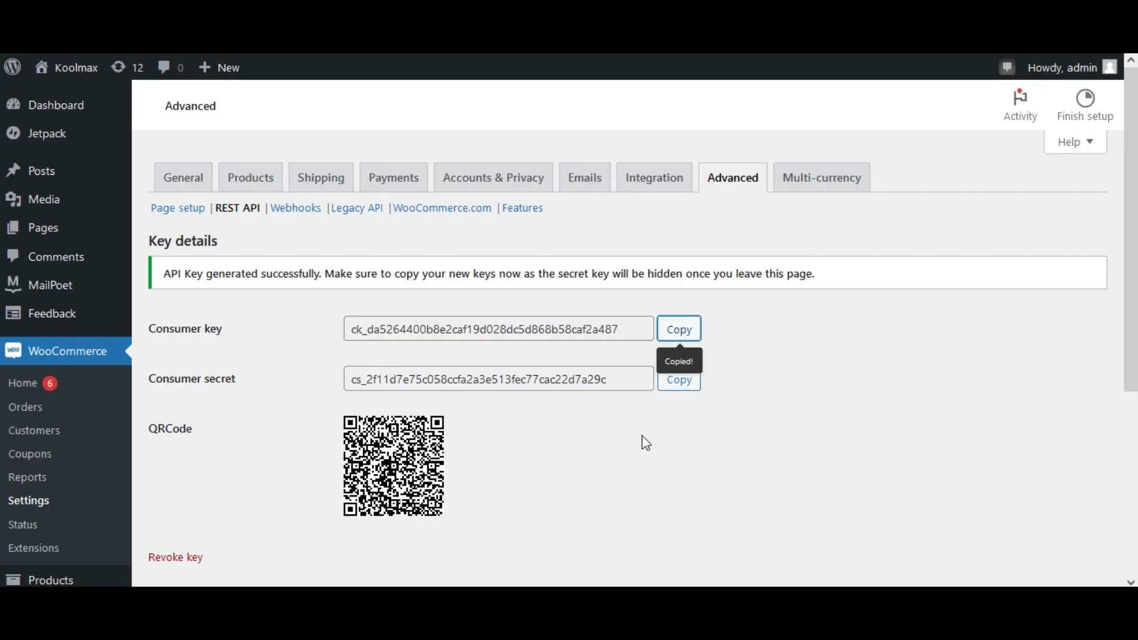
left_click(642, 436)
left_click(679, 383)
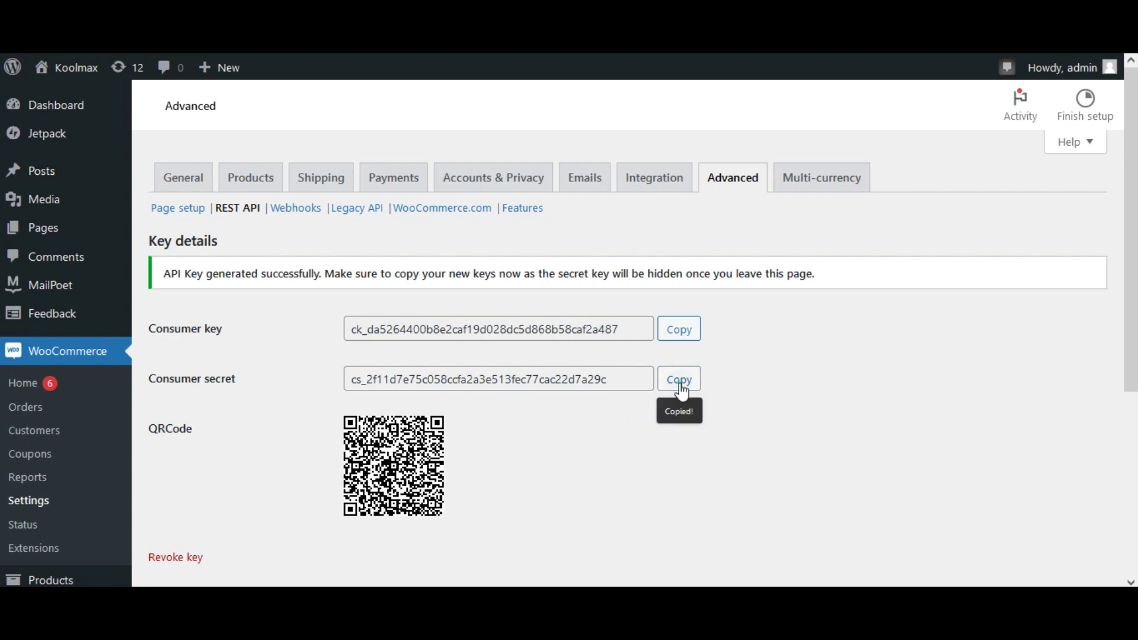
left_click(664, 355)
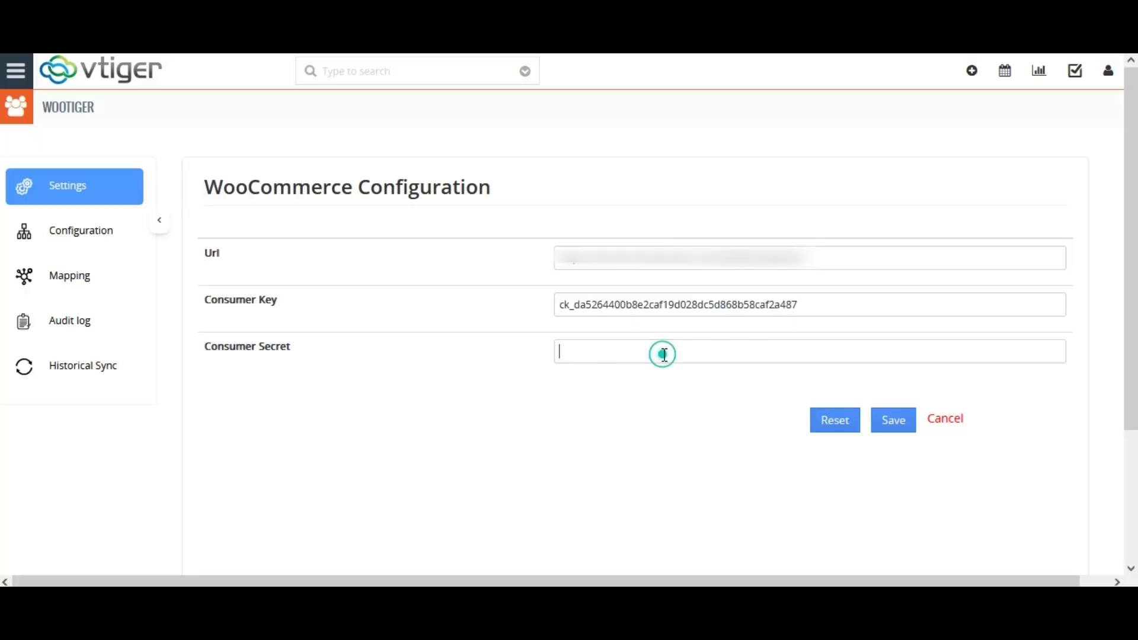
key("ctrl+v")
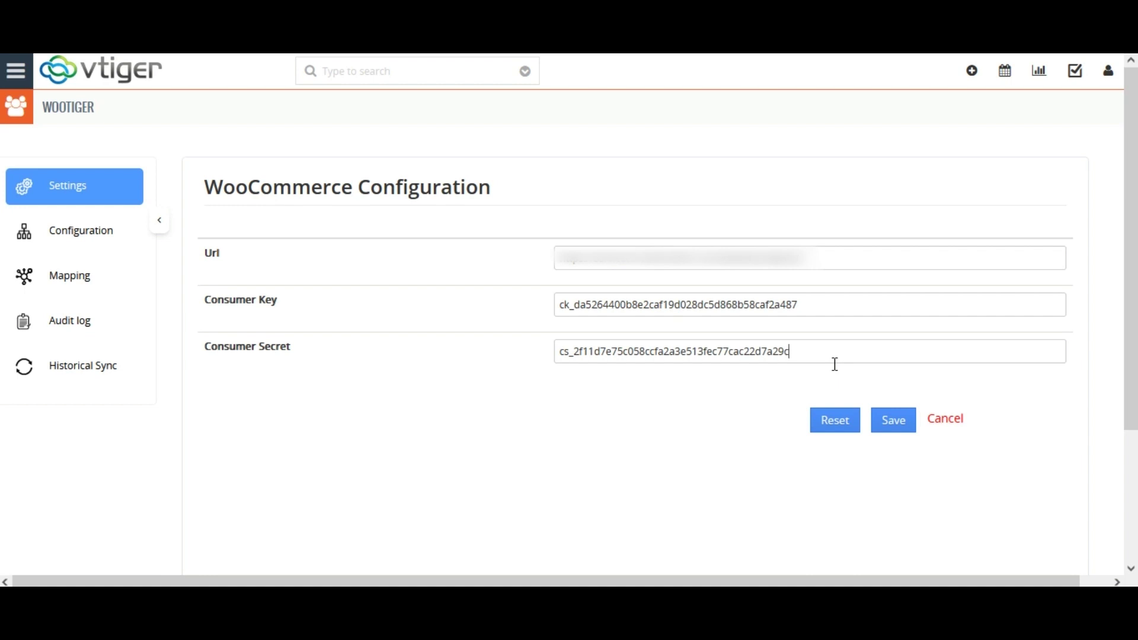
Step: Save the WooCommerce Configuration holding the store URL, consumer key and consumer secret
left_click(894, 430)
left_click(892, 427)
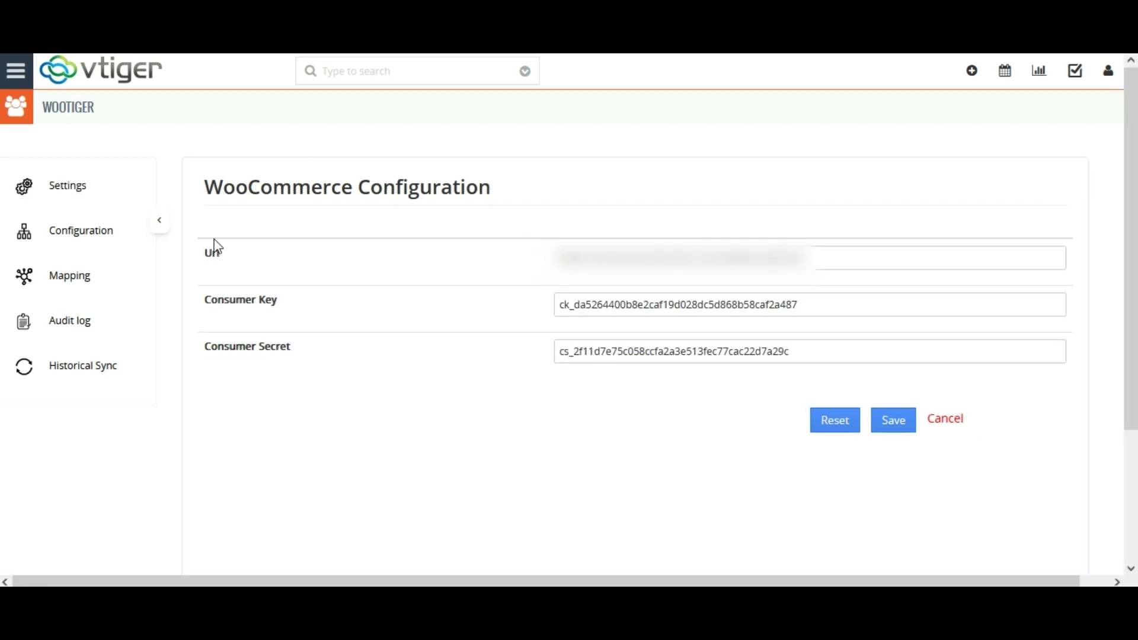
Step: Enable Create, Update and Onsave Sync for the Customer module and save the configuration
left_click(79, 235)
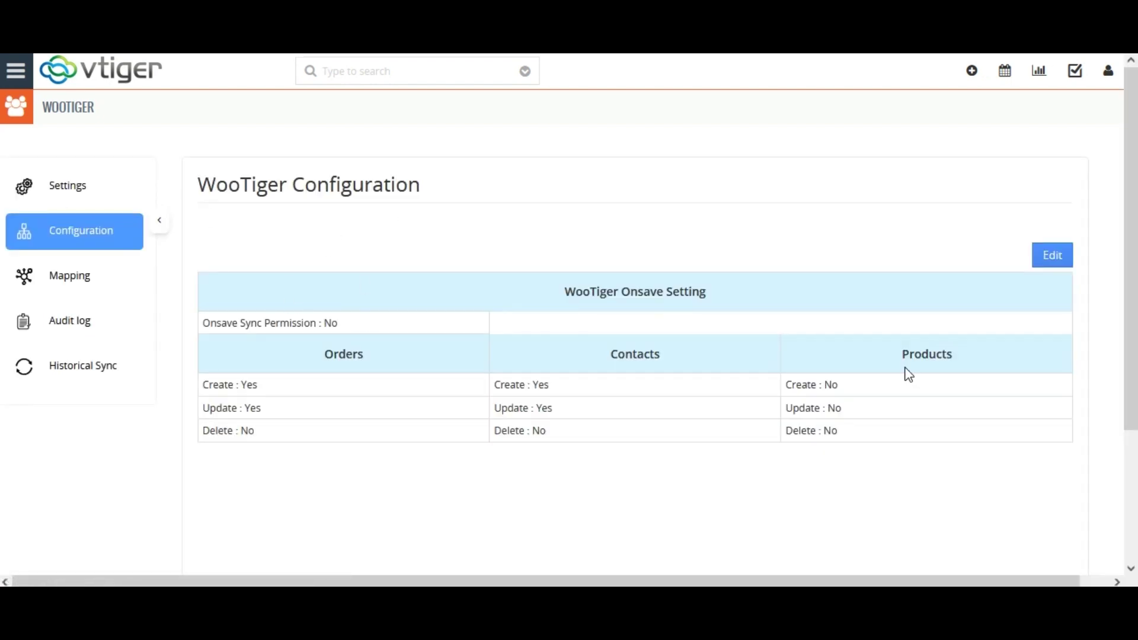
left_click(1054, 260)
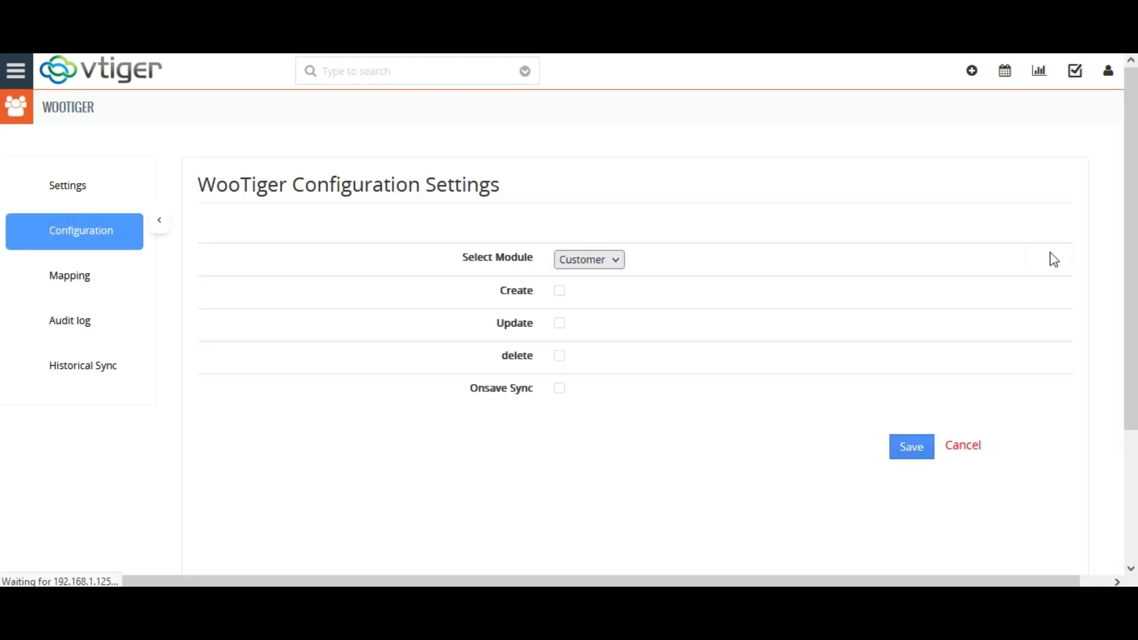
left_click(626, 264)
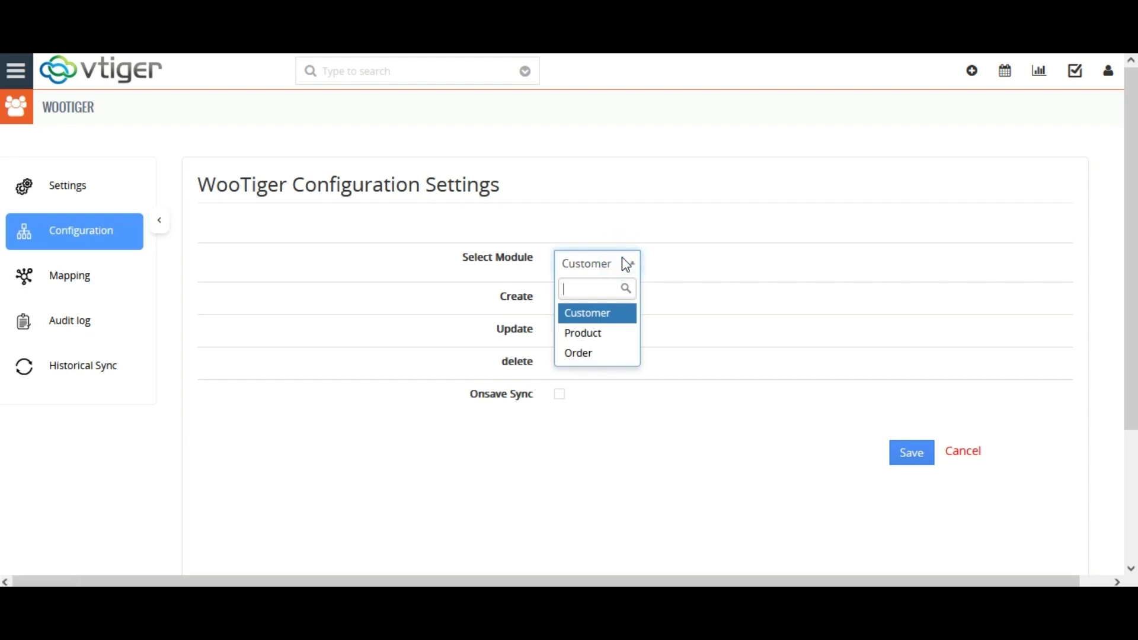
left_click(596, 316)
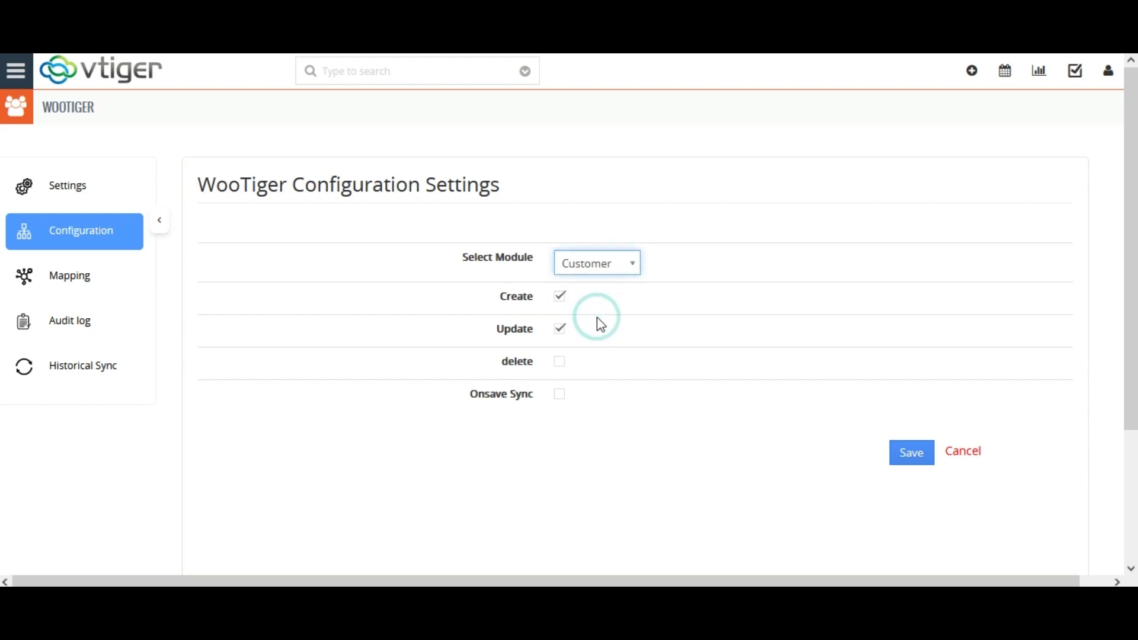
left_click(561, 298)
left_click(562, 300)
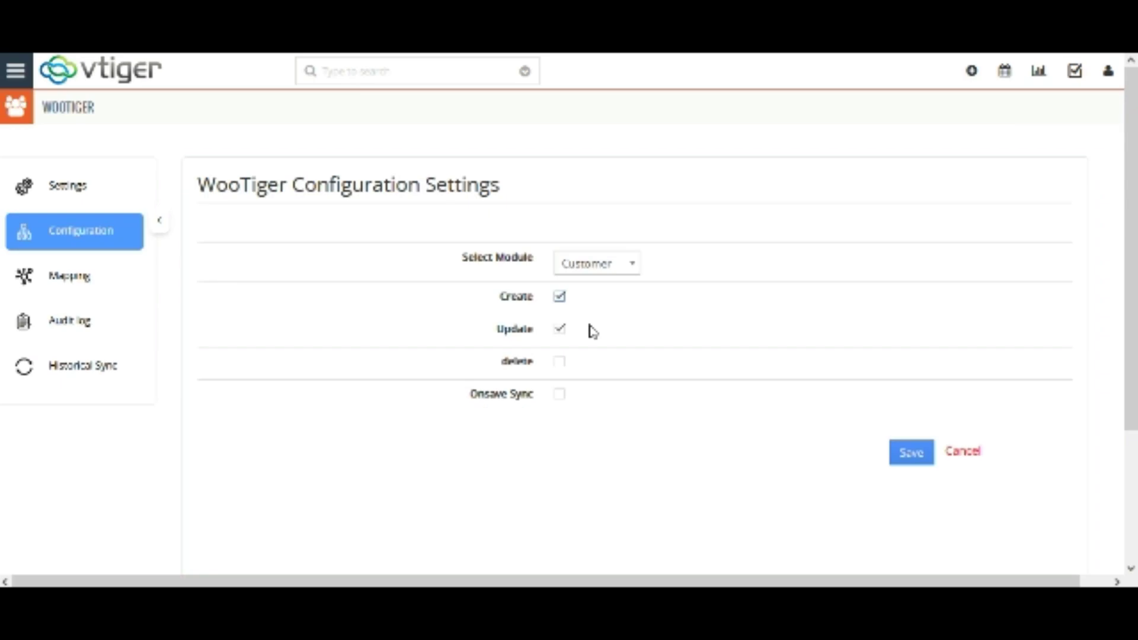
left_click(606, 406)
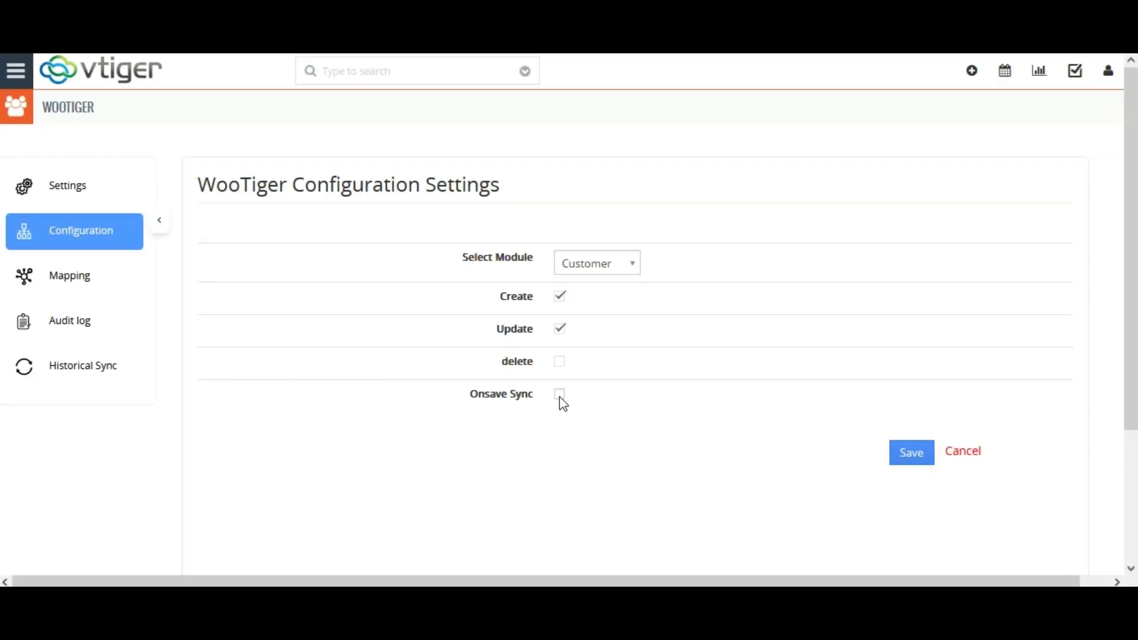
left_click(561, 395)
left_click(913, 454)
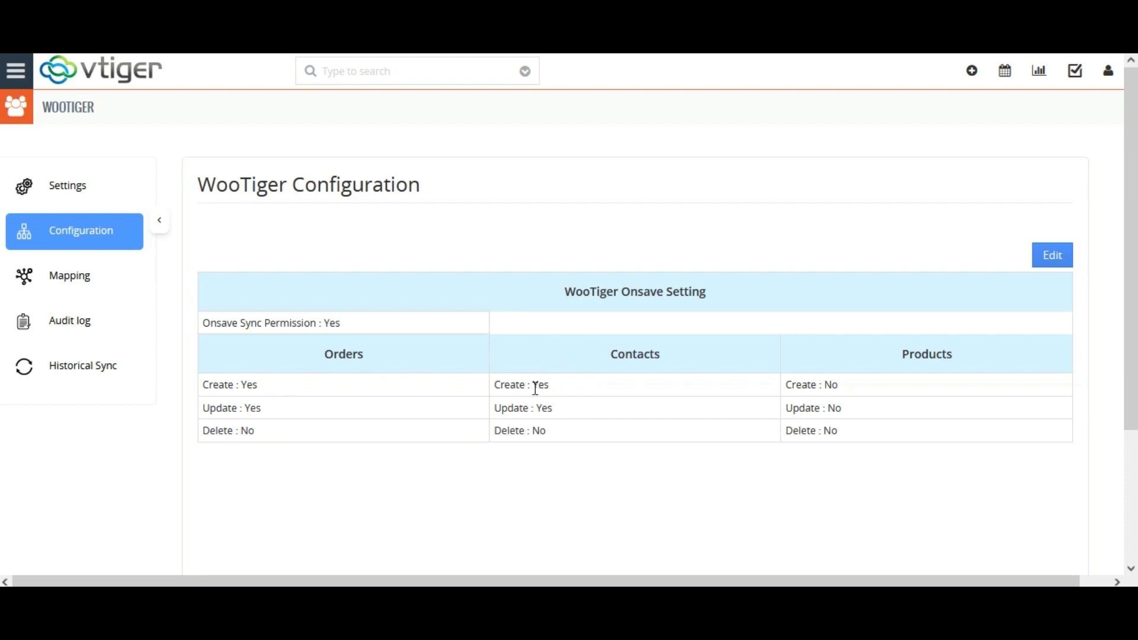
Step: Keep the Customer mapping of WooCommerce First name to CRM First Name and save it
left_click(74, 283)
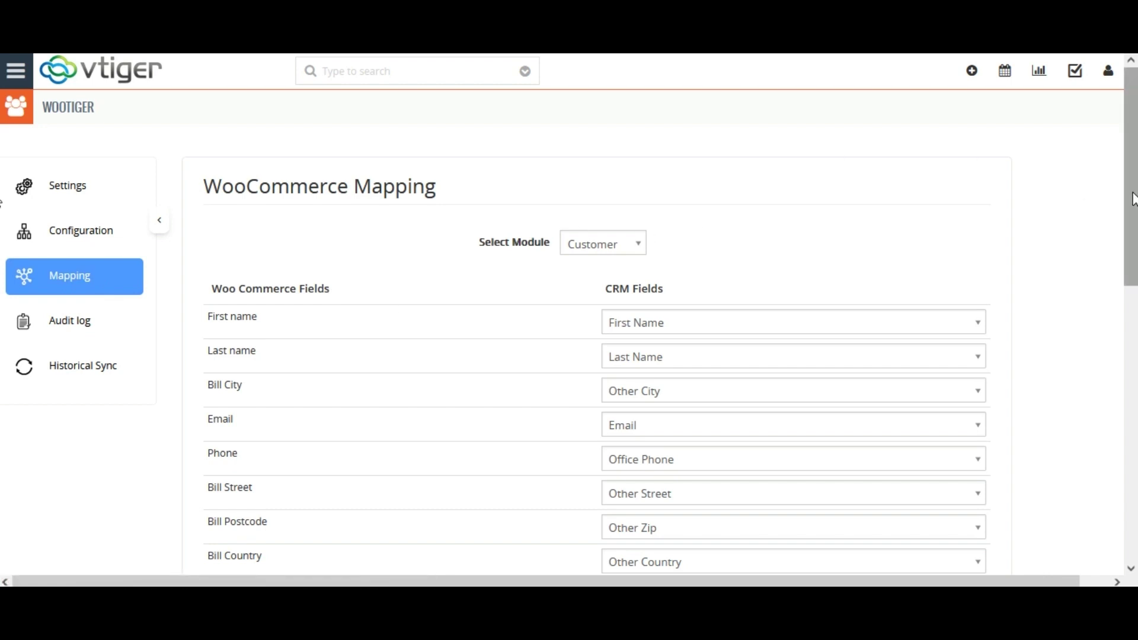
left_click(616, 247)
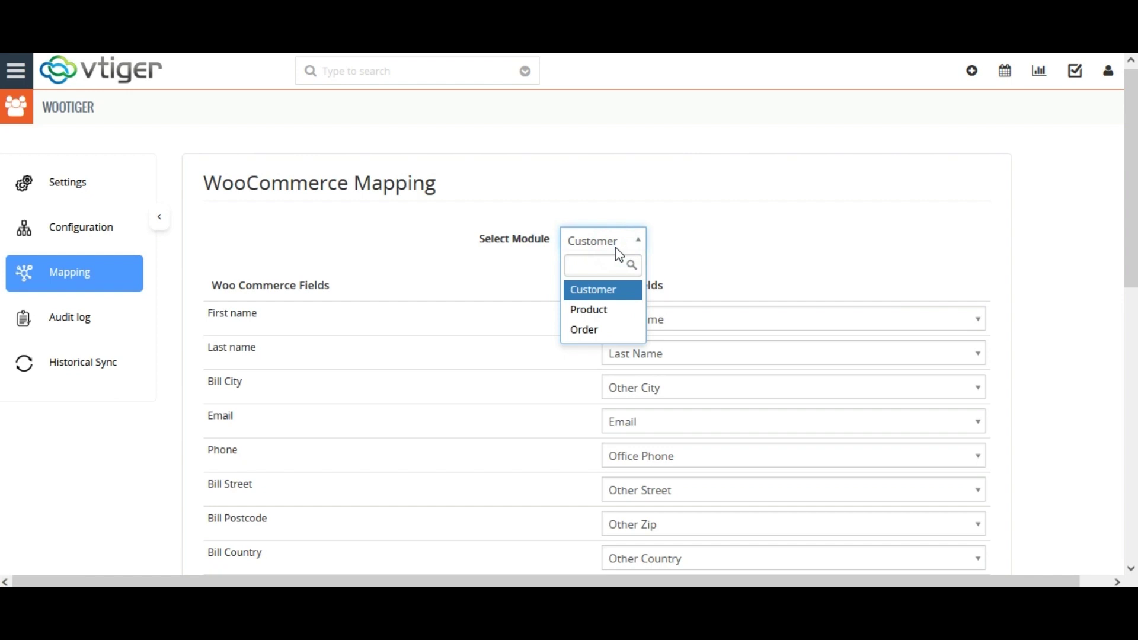
left_click(717, 247)
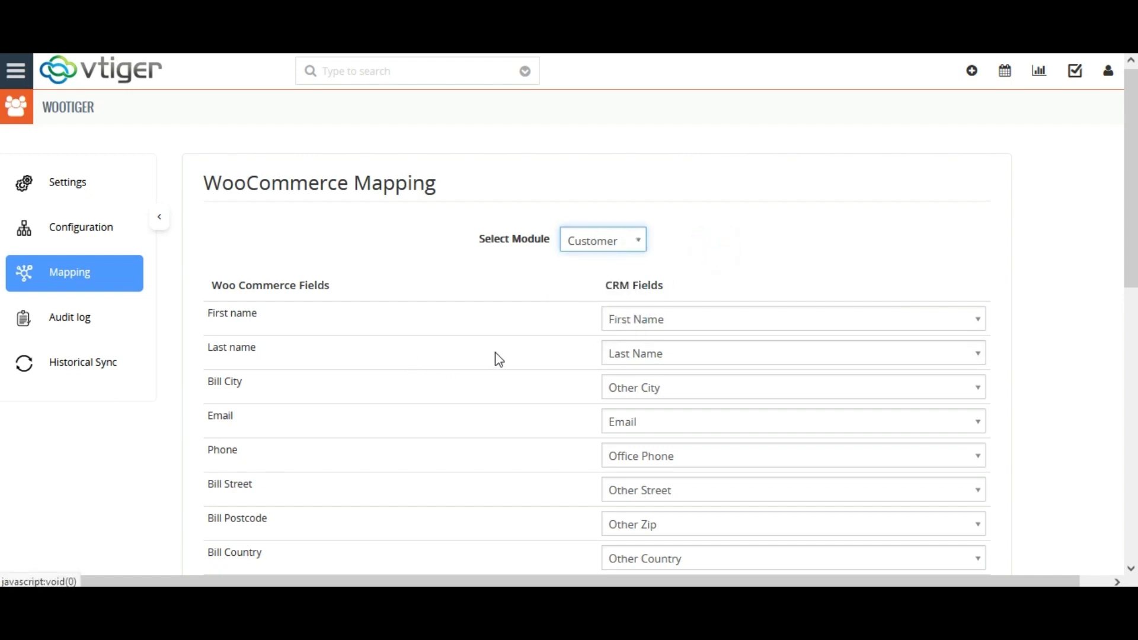
left_click(937, 318)
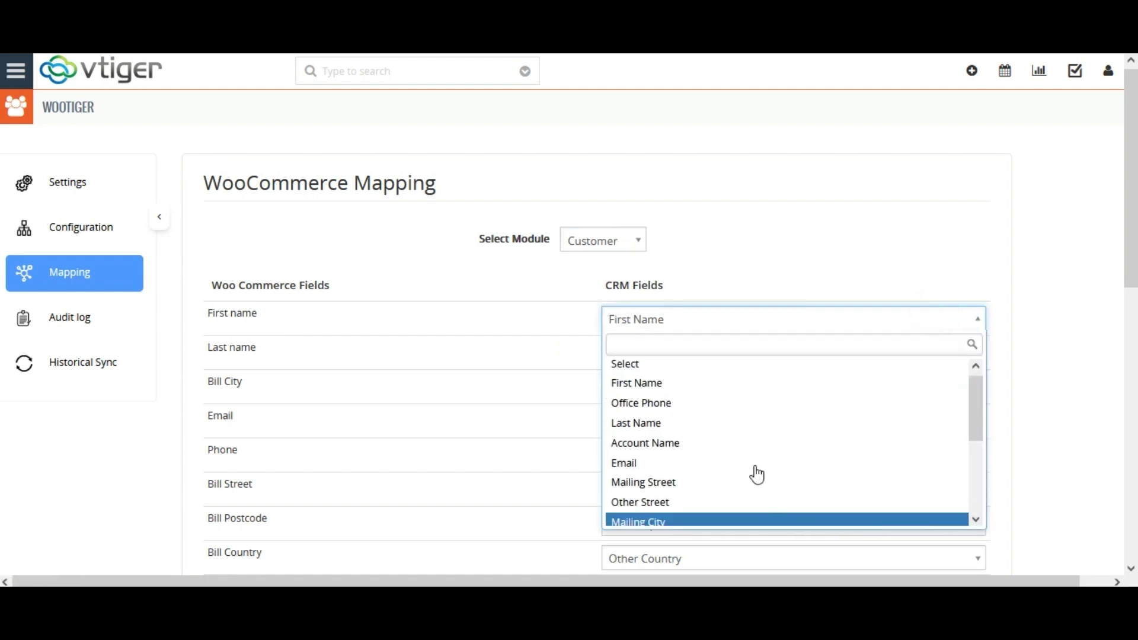
left_click_drag(980, 421, 948, 358)
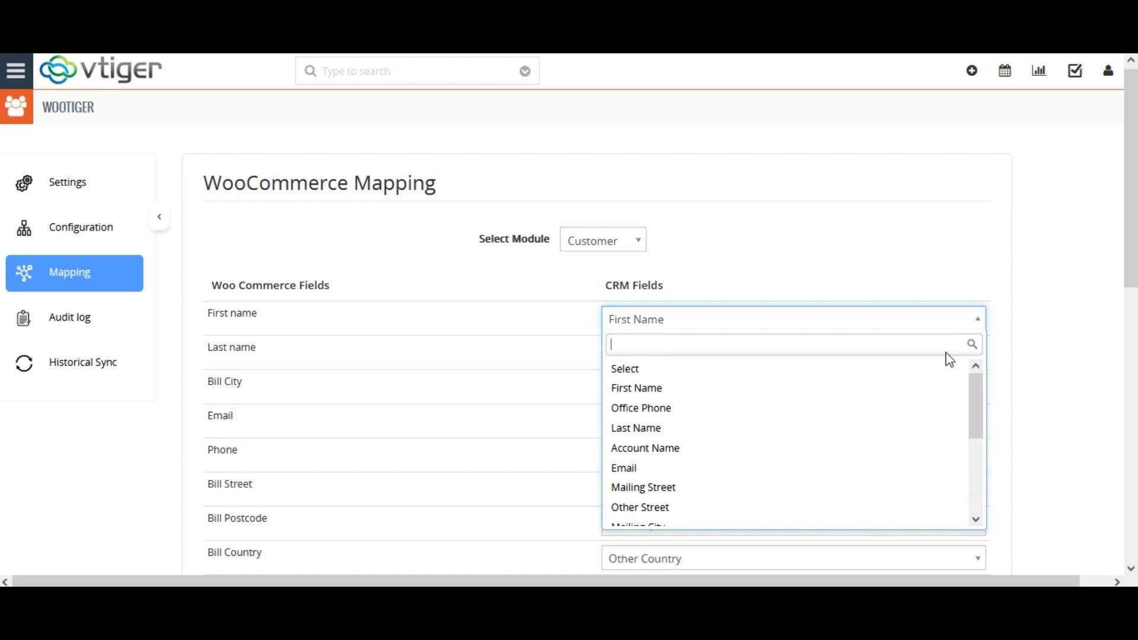
left_click(617, 389)
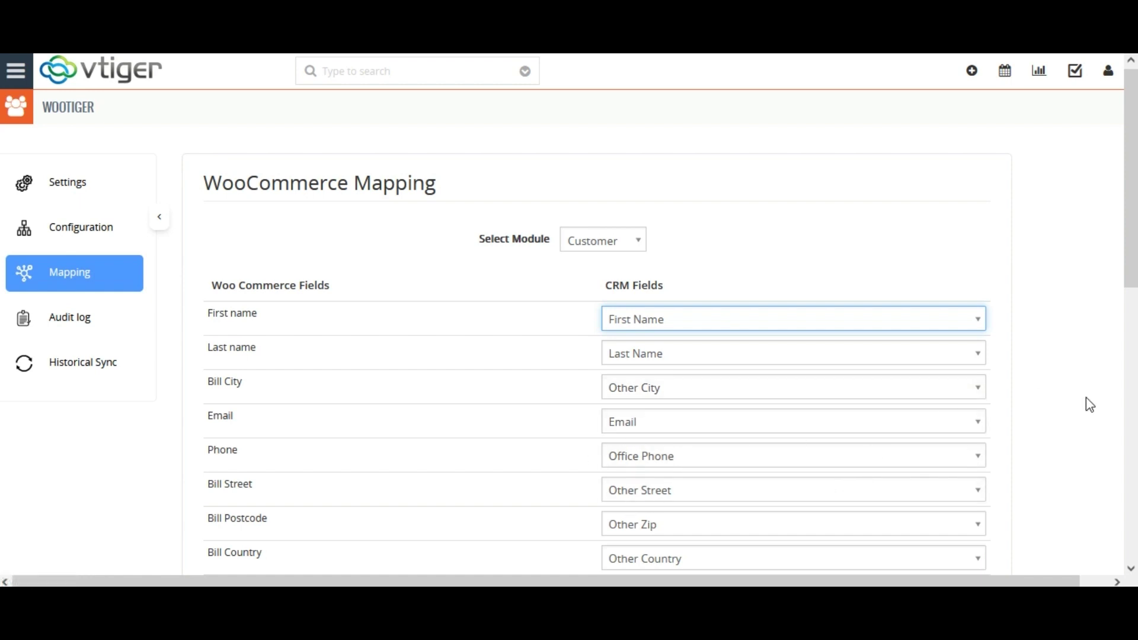
scroll(3, 385, "down", 5)
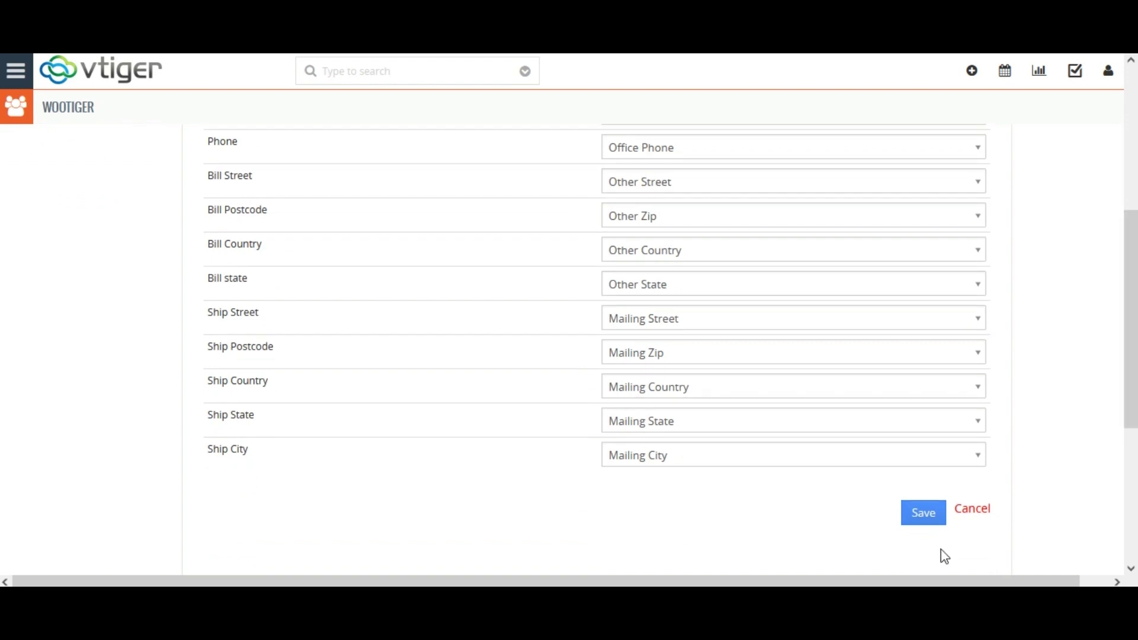
left_click(924, 514)
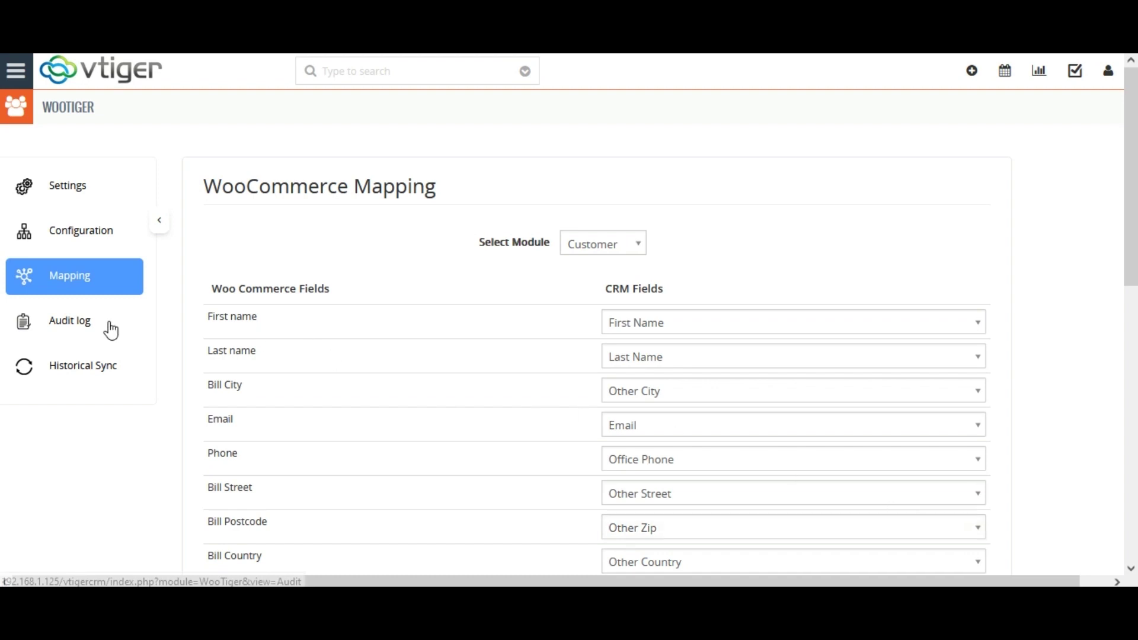
left_click(86, 278)
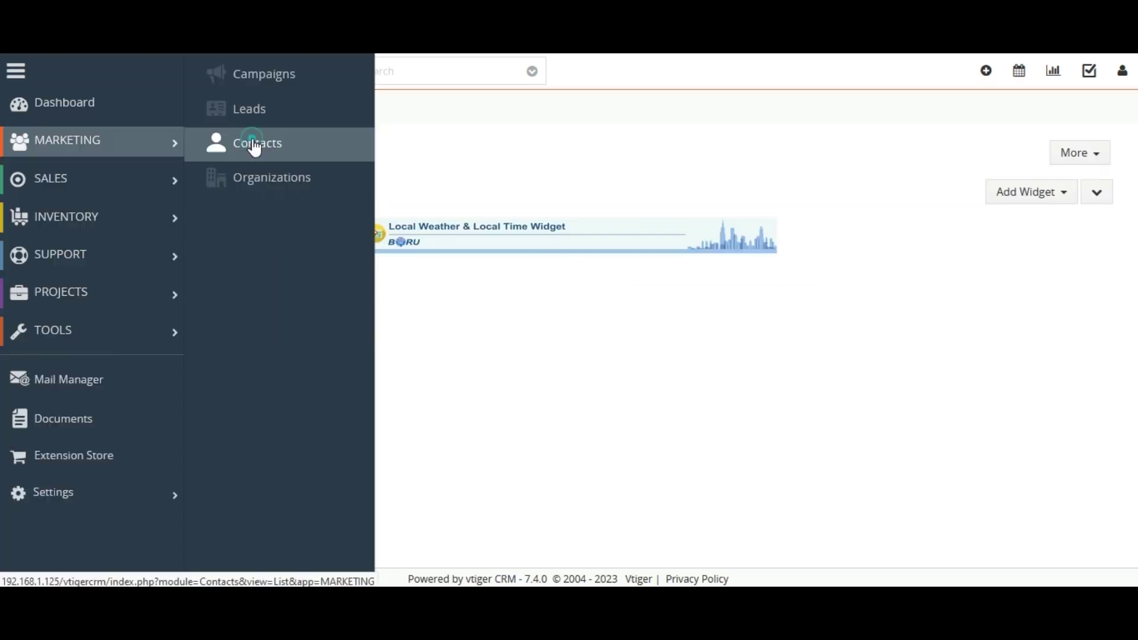
Step: Go to the Contacts list under the Marketing menu
left_click(254, 142)
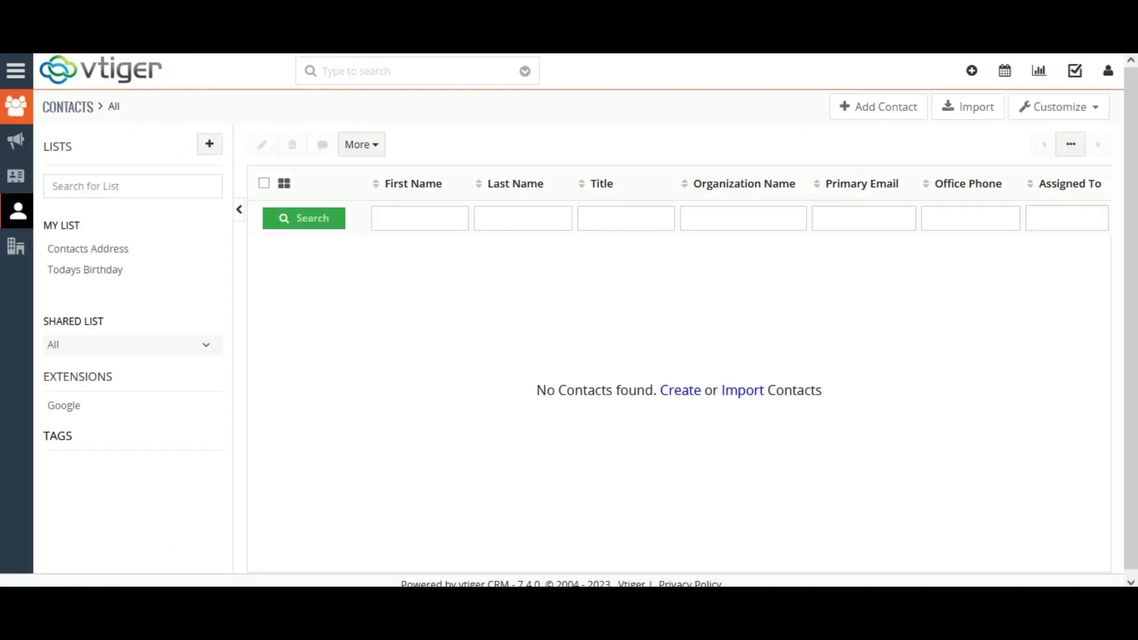
Step: Start a new contact with first name 'Test' and last name 'Contact'
left_click(900, 118)
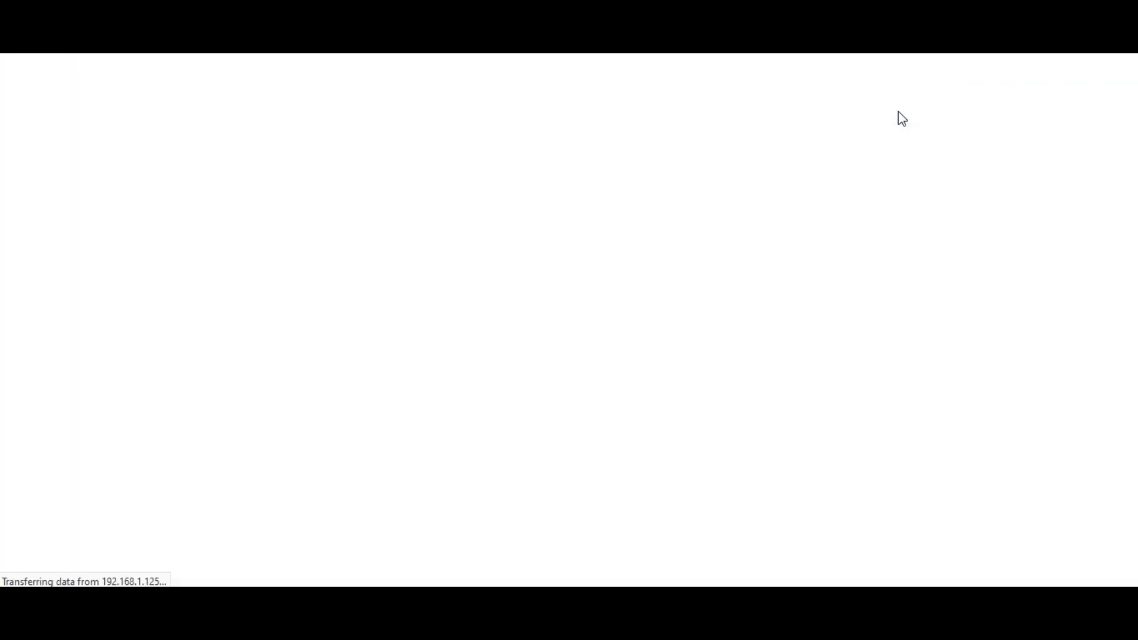
left_click(467, 250)
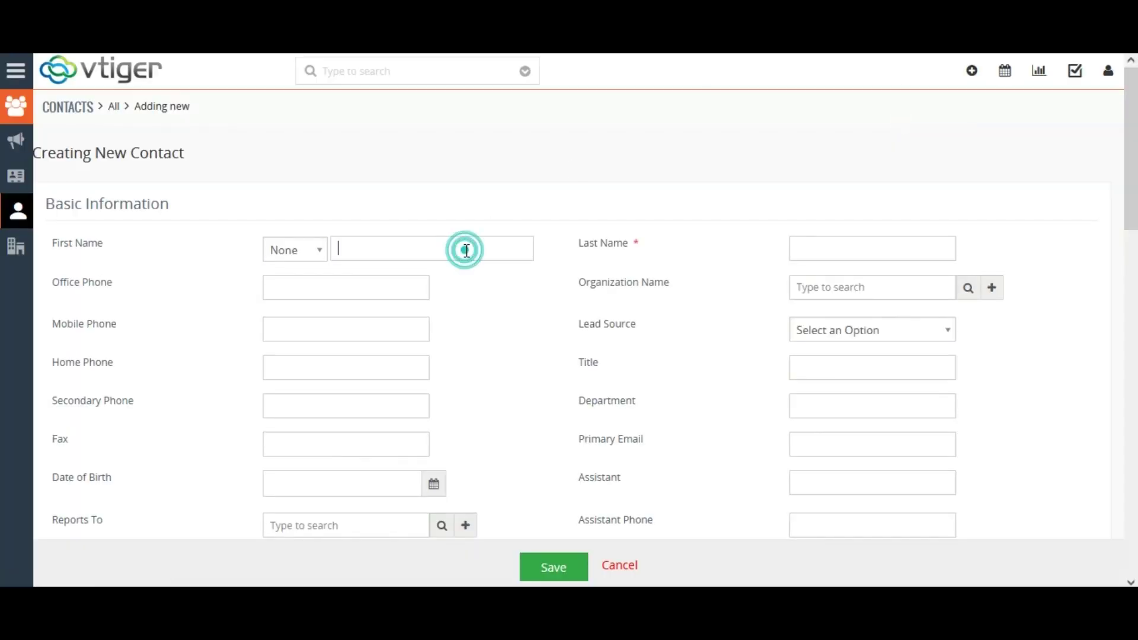
type("Test")
left_click(818, 257)
type("Contact")
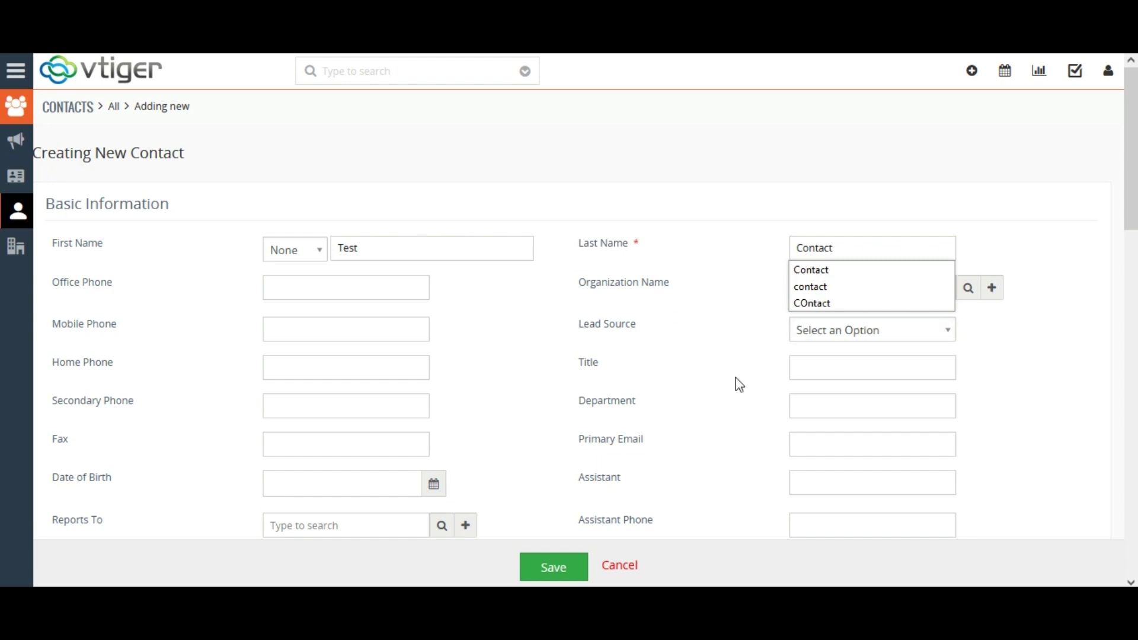
left_click(739, 333)
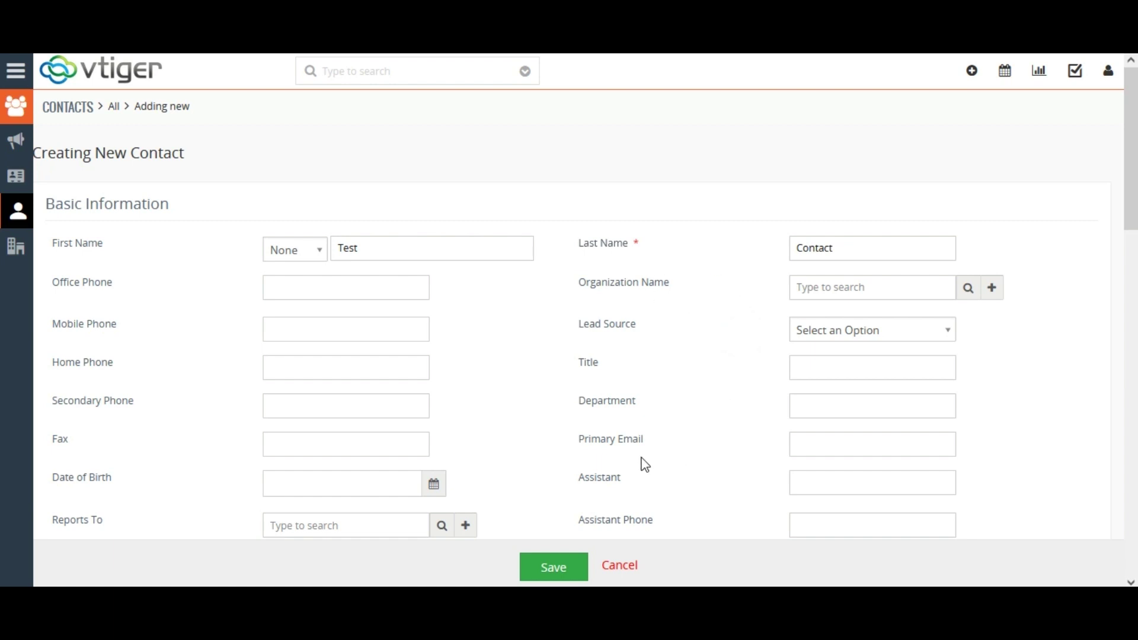
Step: Fill in the contact's primary email and save the new contact
left_click(808, 441)
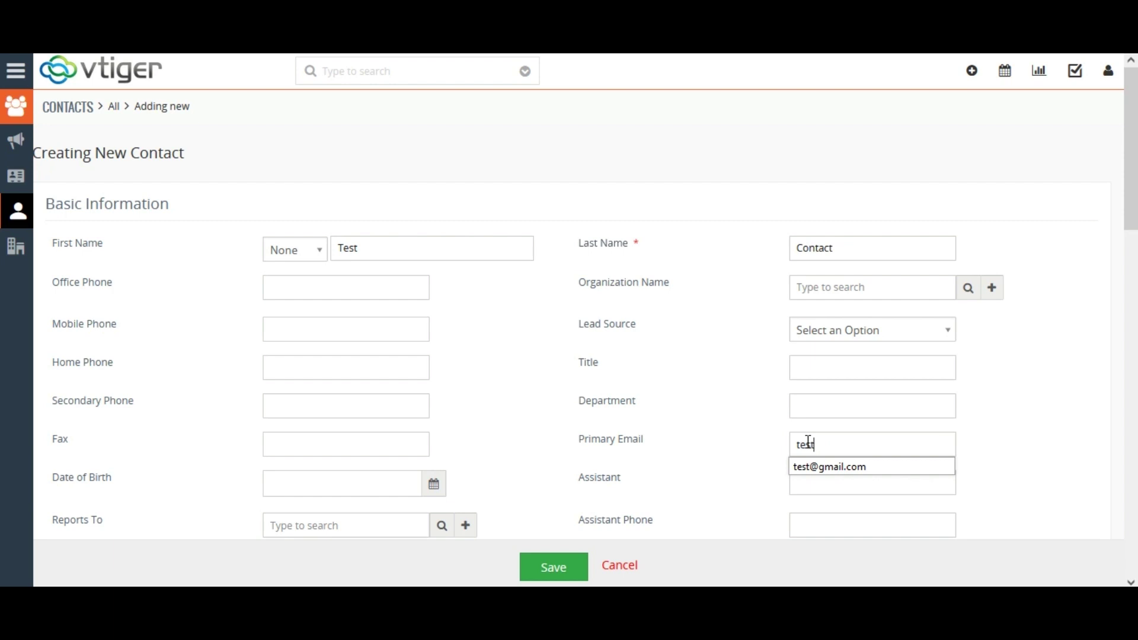
key("BackSpace")
key("BackSpace")
key("BackSpace")
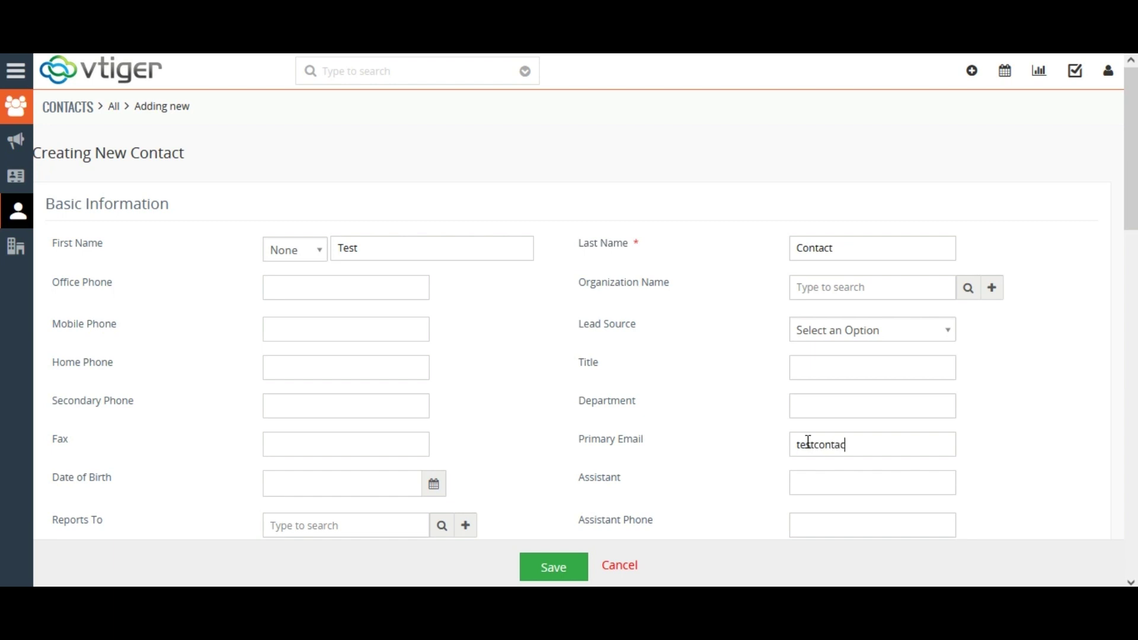
scroll(652, 474, "down", 2)
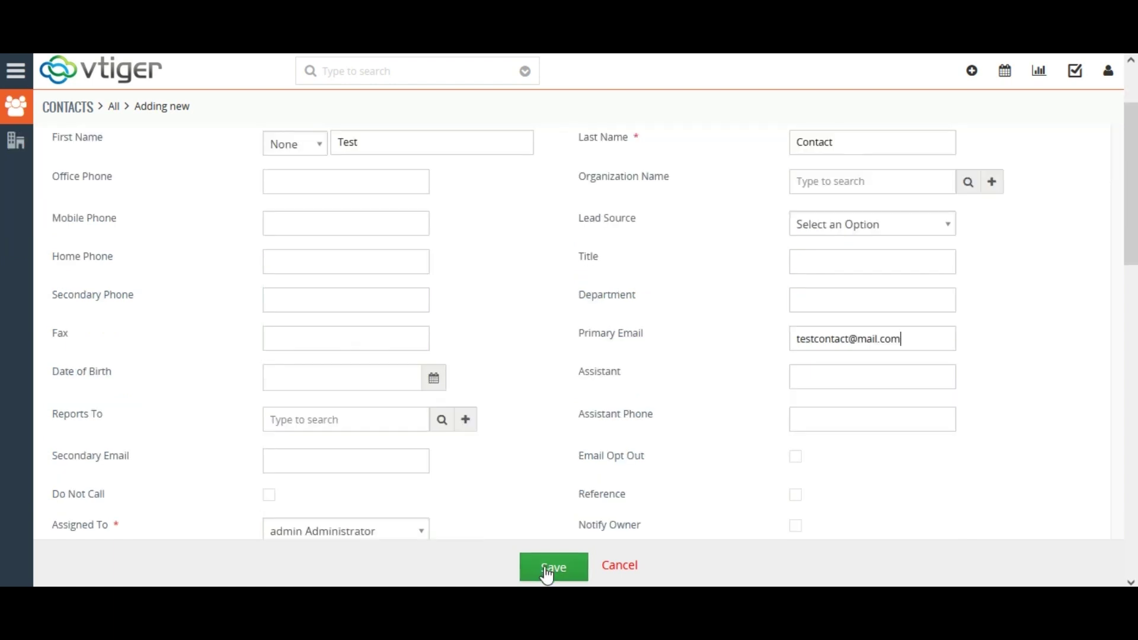
left_click(548, 569)
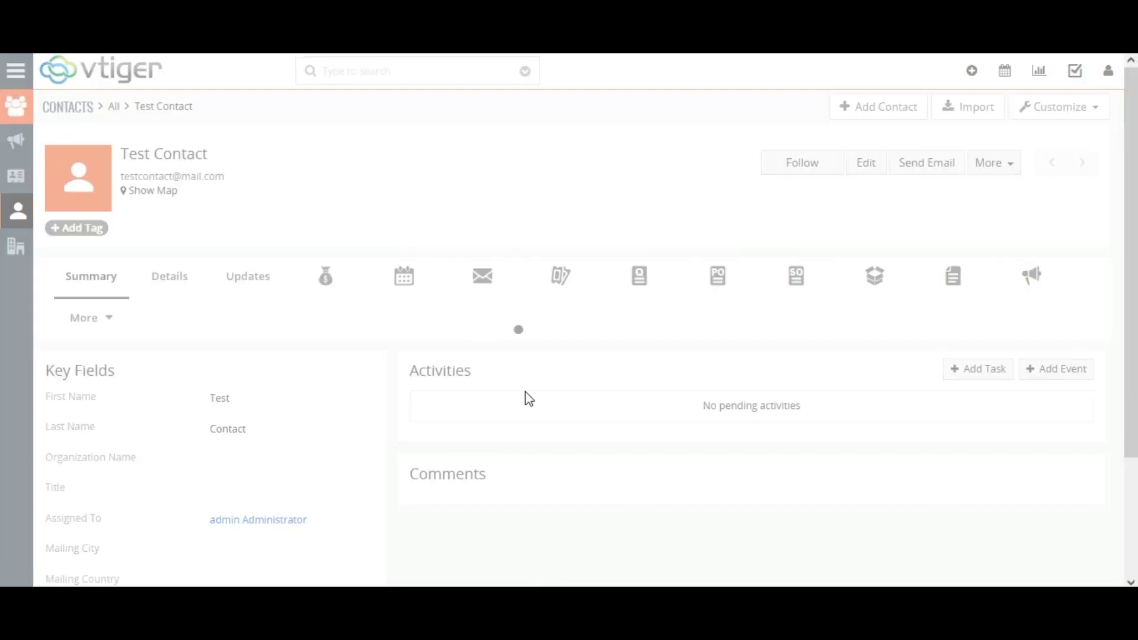
left_click(313, 278)
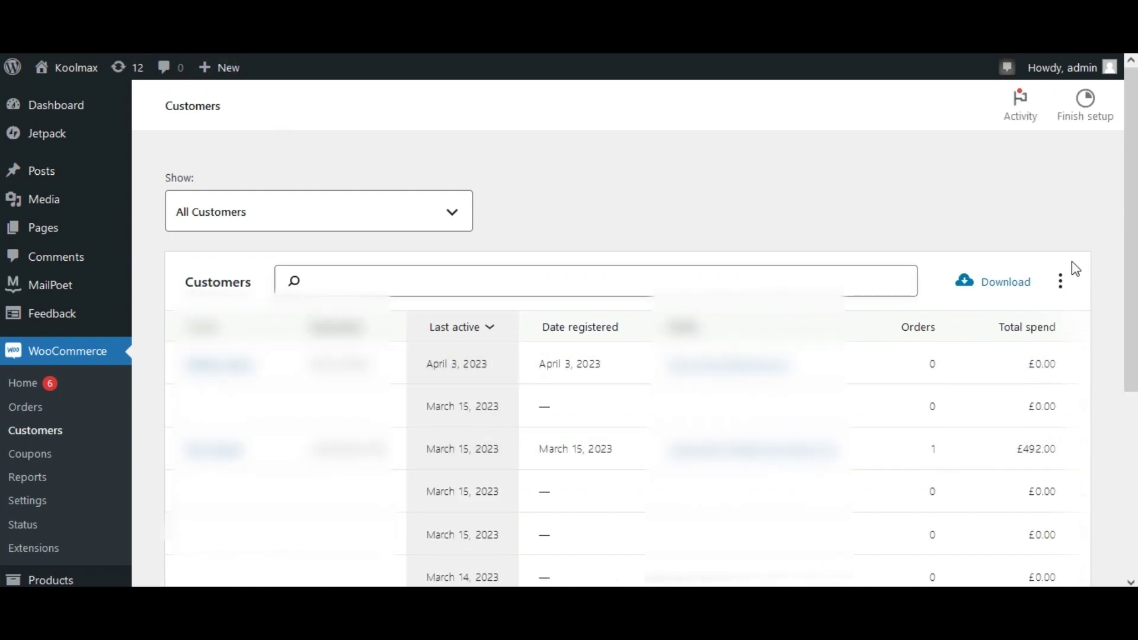
Step: Find Test Contact in the WooCommerce Customers table, then go to All Users
scroll(1075, 270, "down", 2)
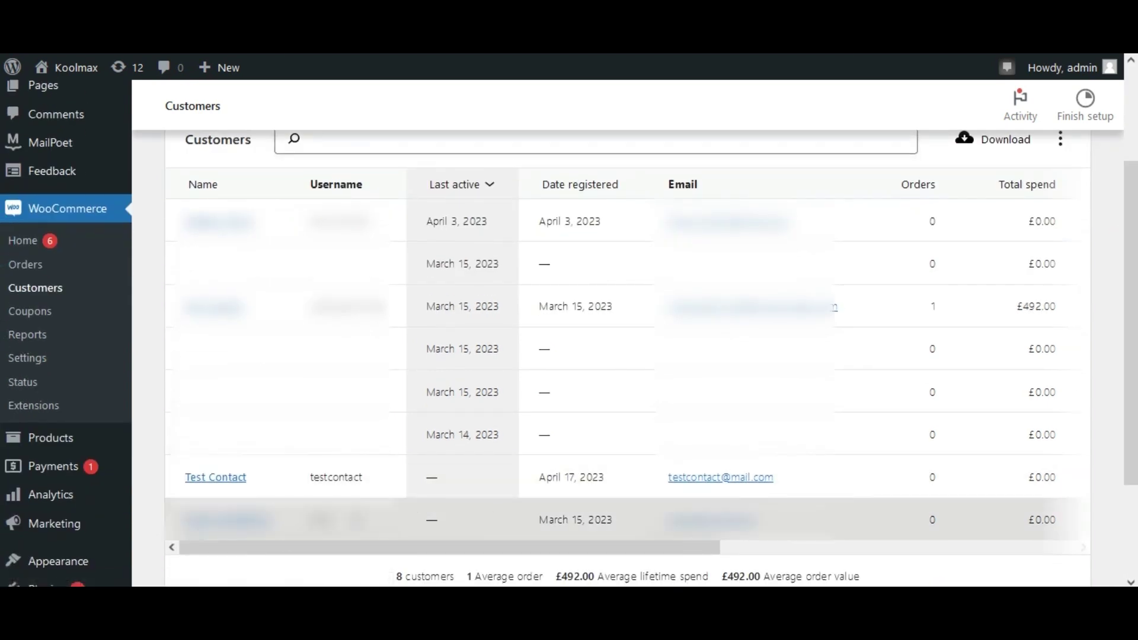
mouse_move(50, 494)
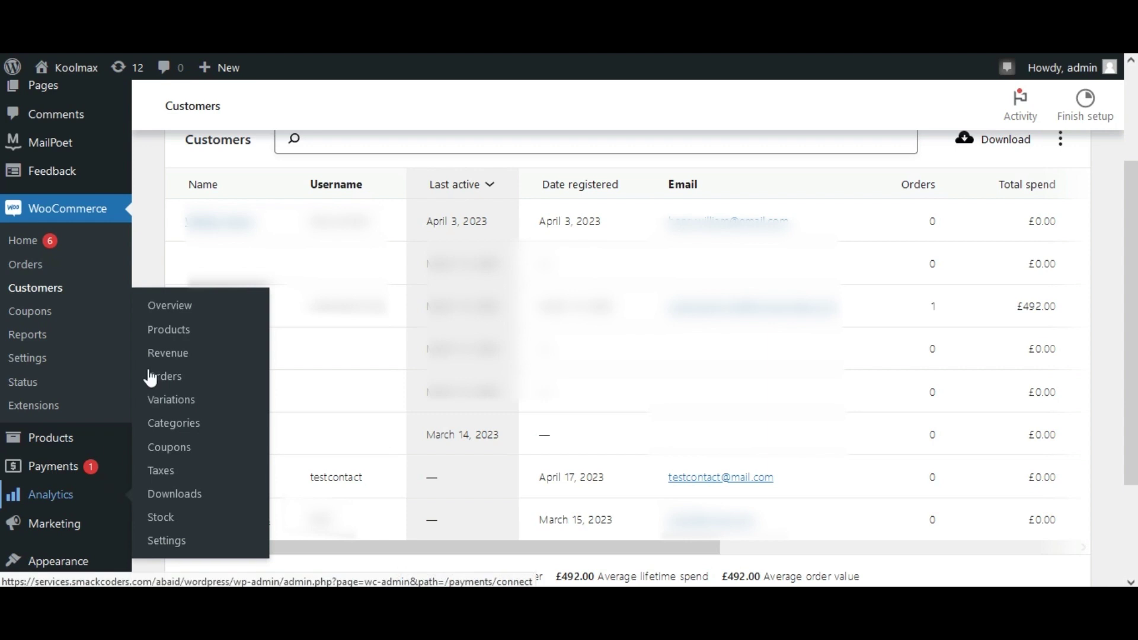
scroll(3, 314, "down", 1)
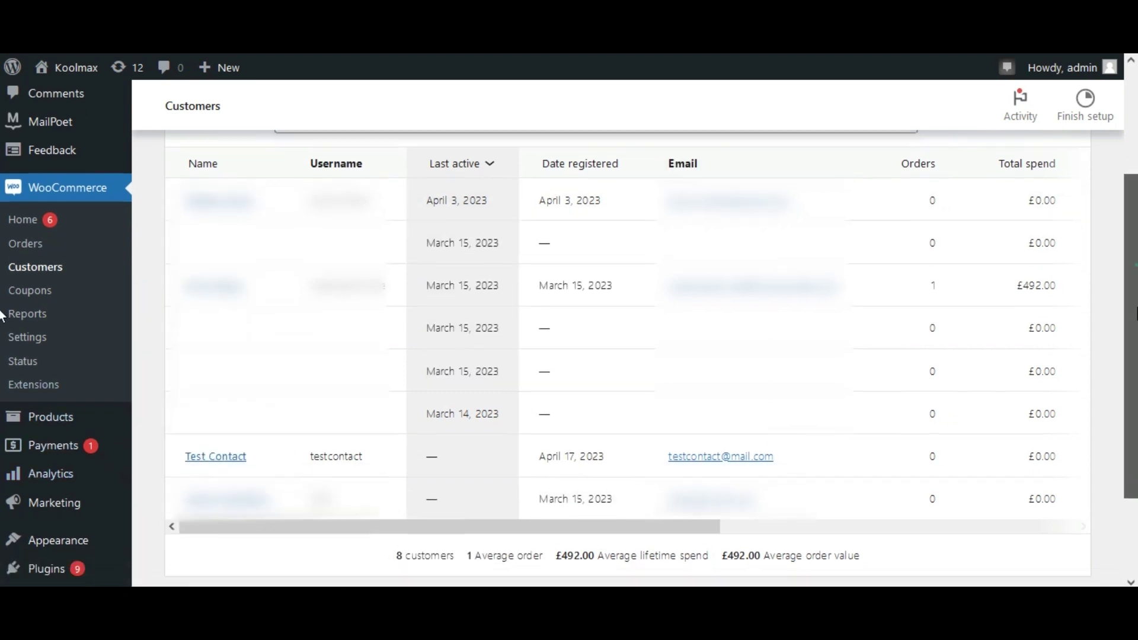
scroll(2, 314, "down", 3)
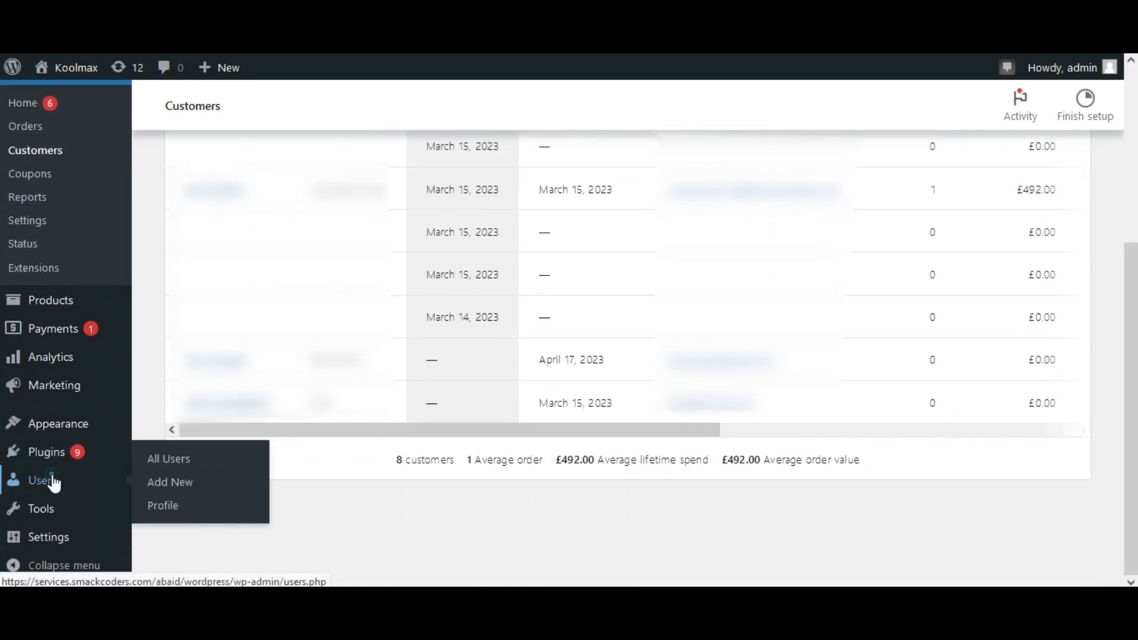
left_click(177, 461)
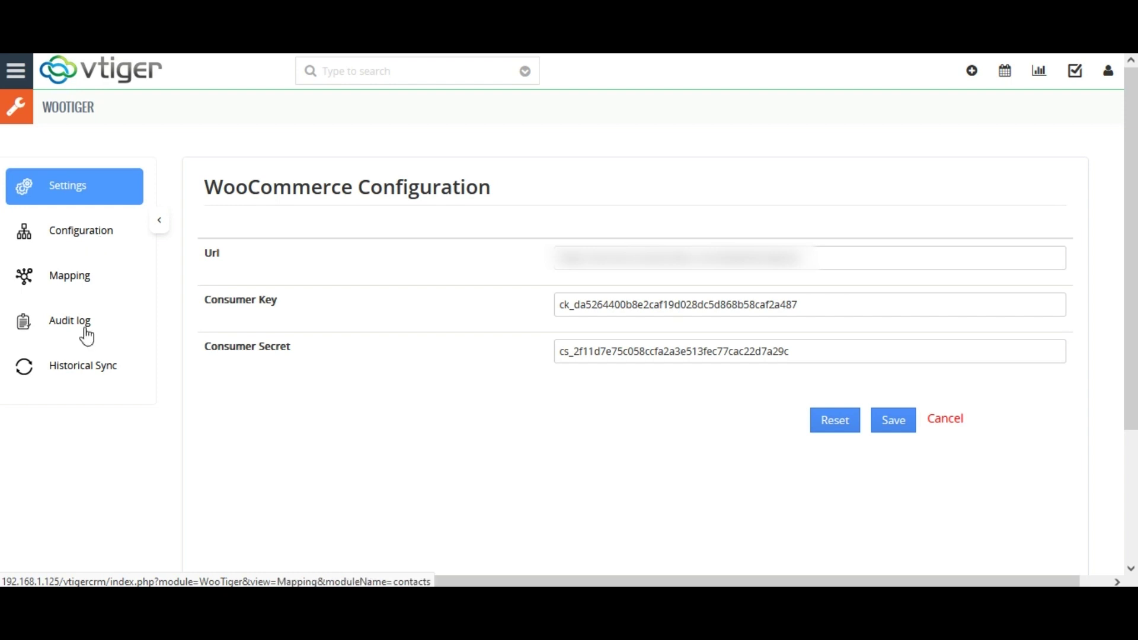
Step: Show WooTiger's Configuration summary: Orders and Contacts create/update Yes, Products No
left_click(90, 374)
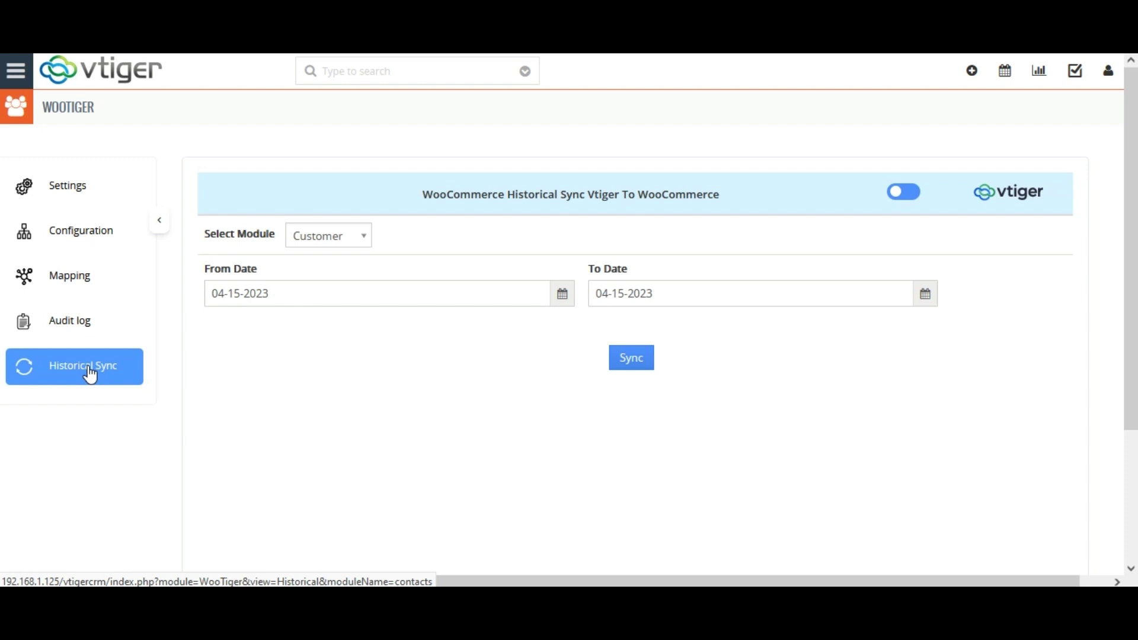
left_click(80, 231)
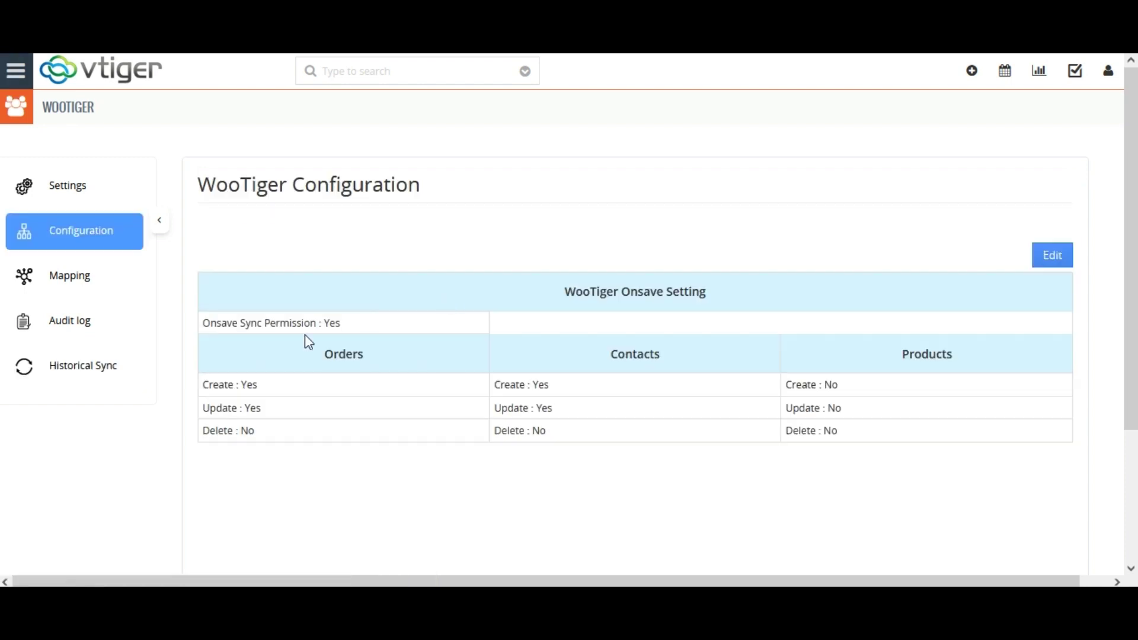
Step: Edit the WooTiger configuration so the Order module's Onsave Sync is unchecked, and save
left_click(1051, 256)
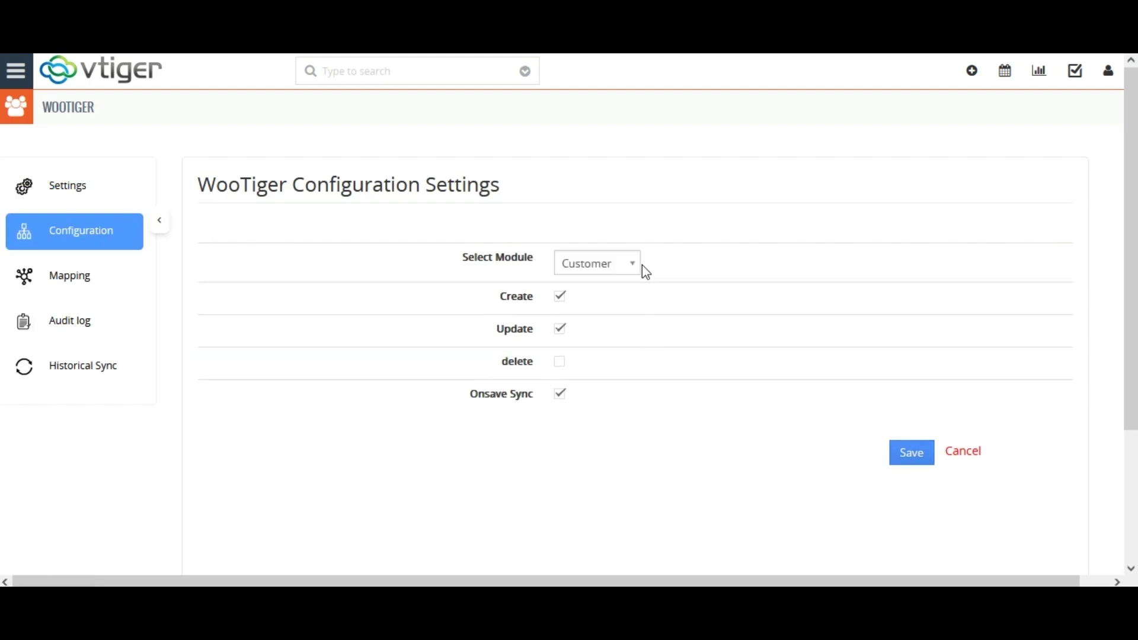
left_click(624, 267)
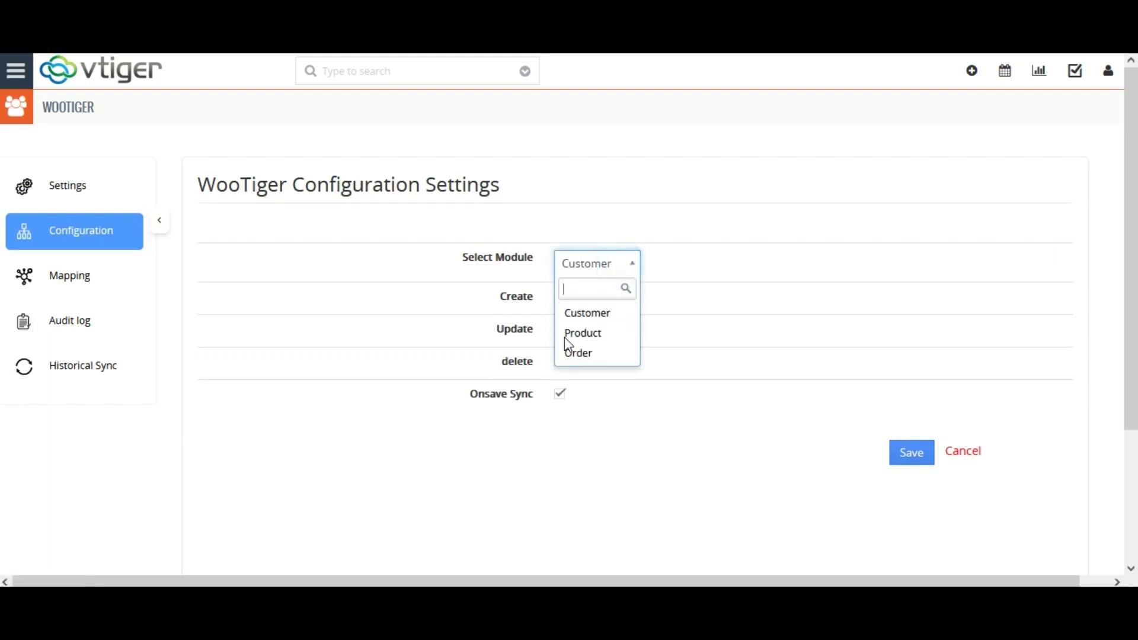
left_click(587, 354)
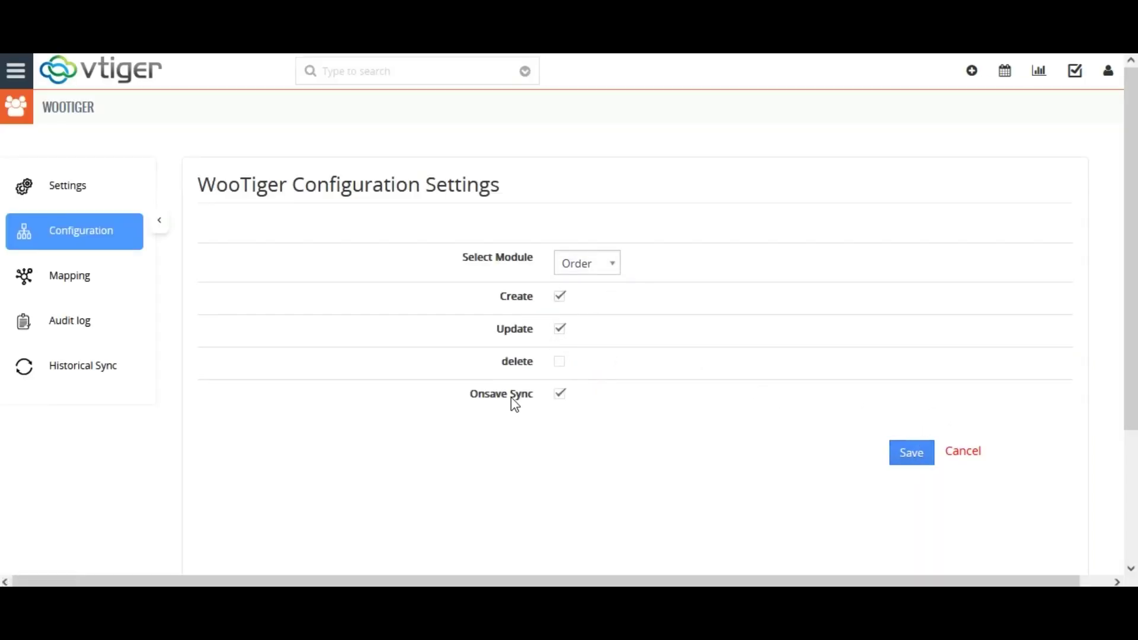
left_click(561, 394)
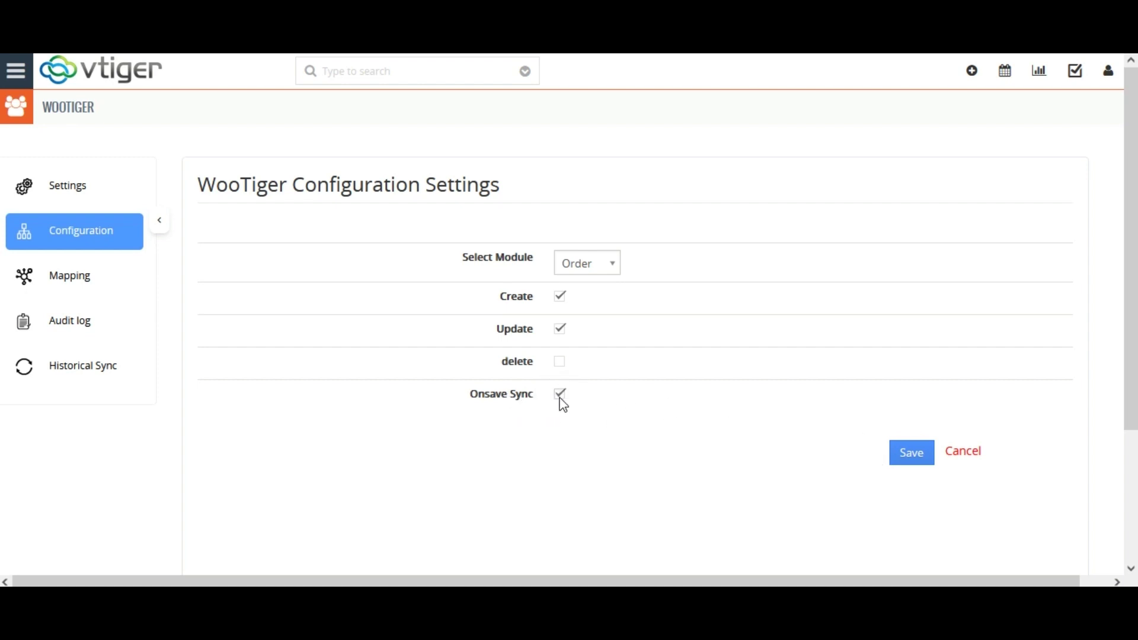
left_click(560, 396)
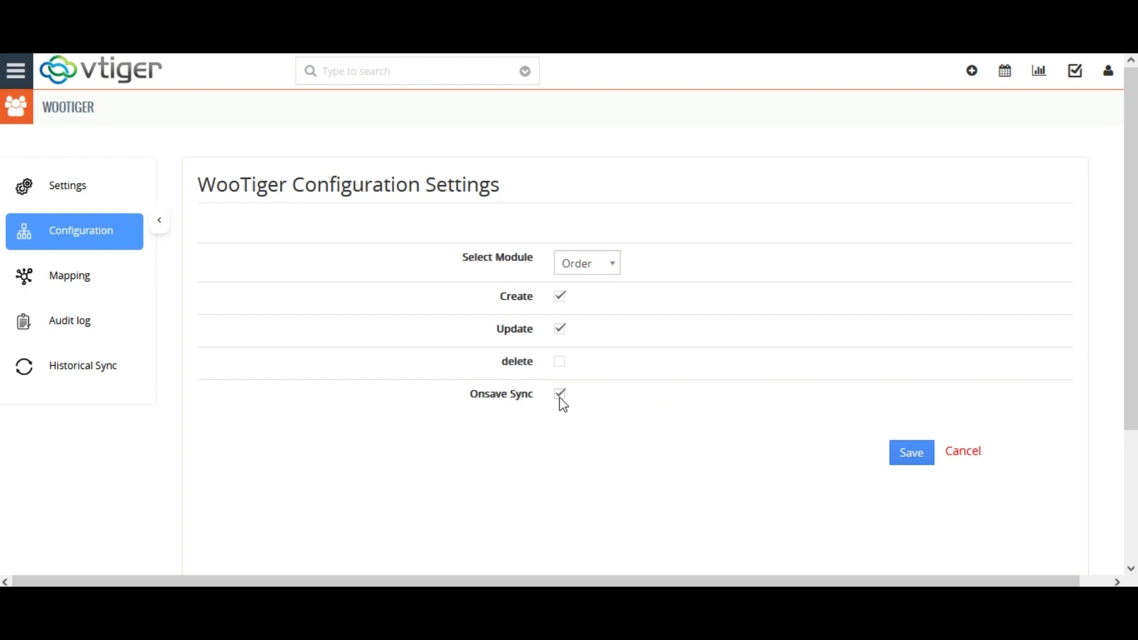
left_click(560, 396)
left_click(918, 460)
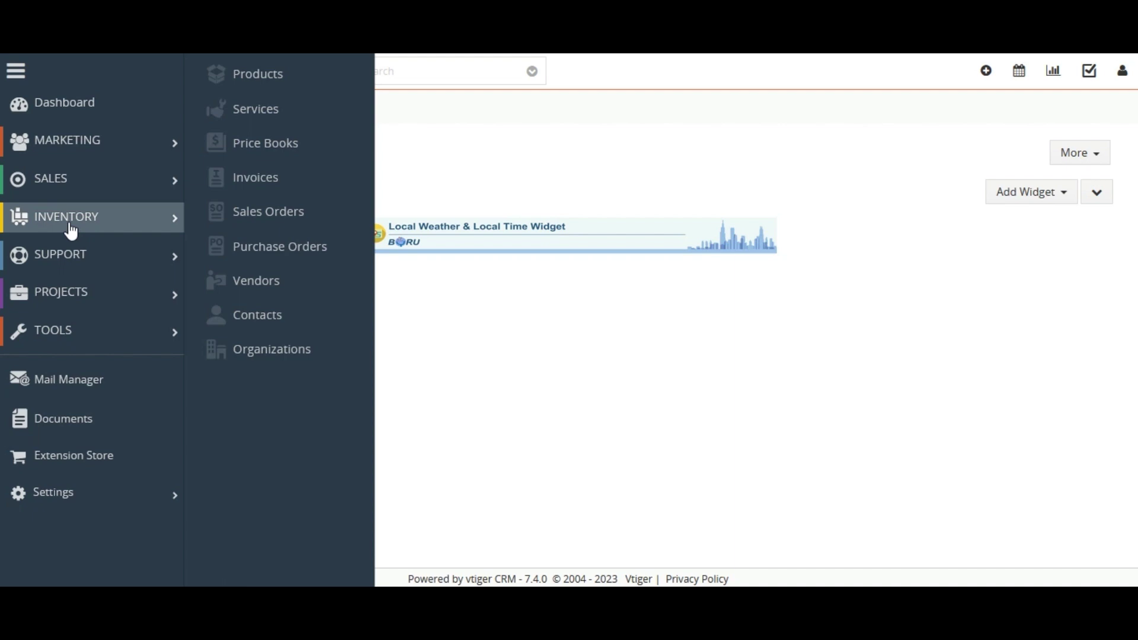
Step: Start a new sales order with subject 'New Sales Order' and quick-create a contact for it
left_click(248, 217)
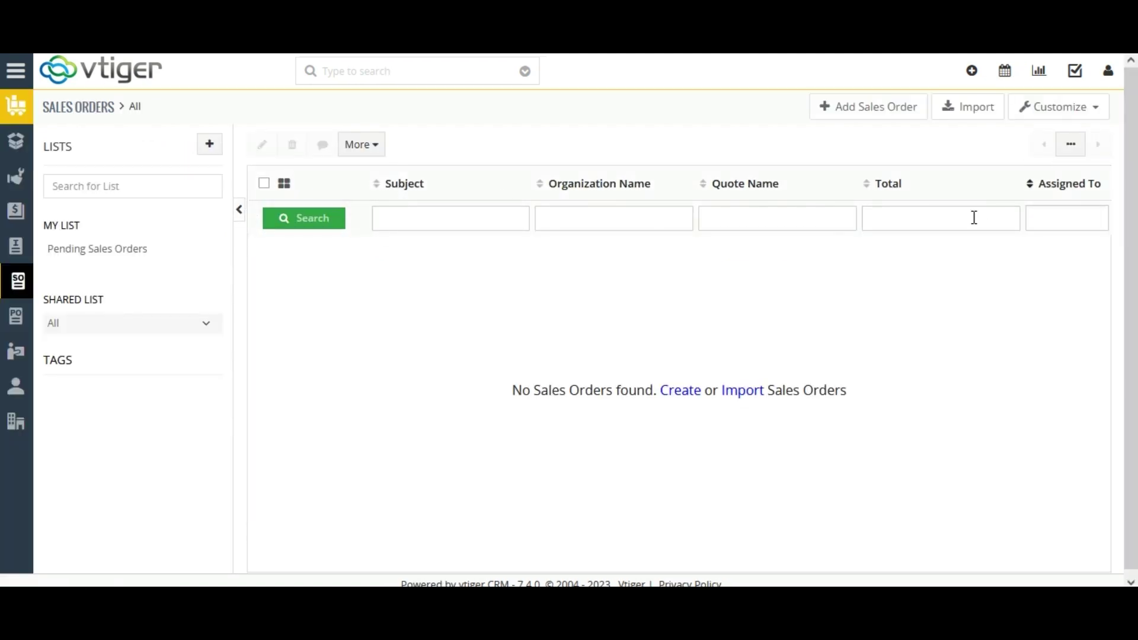
left_click(865, 108)
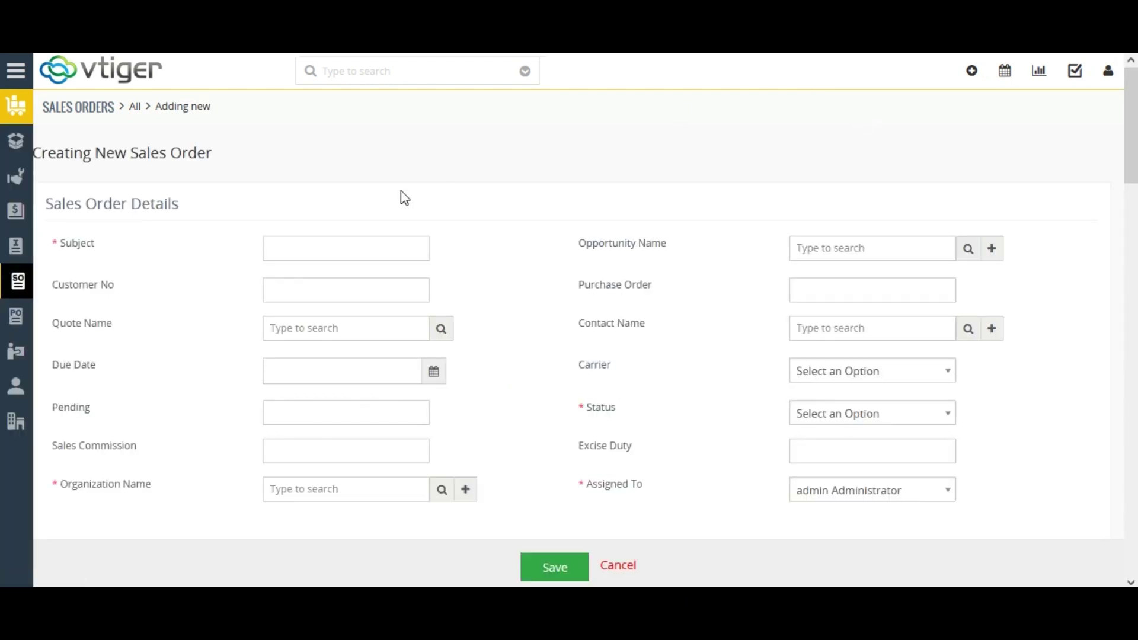
left_click(372, 247)
type("New SalesOrdre")
key("BackSpace")
key("BackSpace")
type("er")
left_click(993, 331)
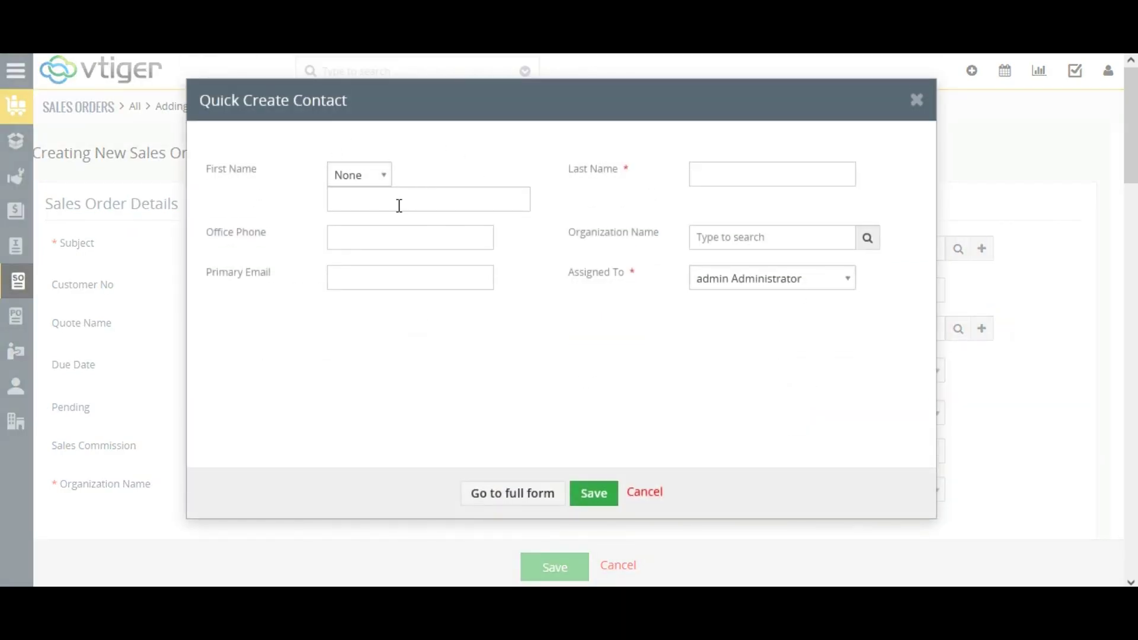
left_click(587, 490)
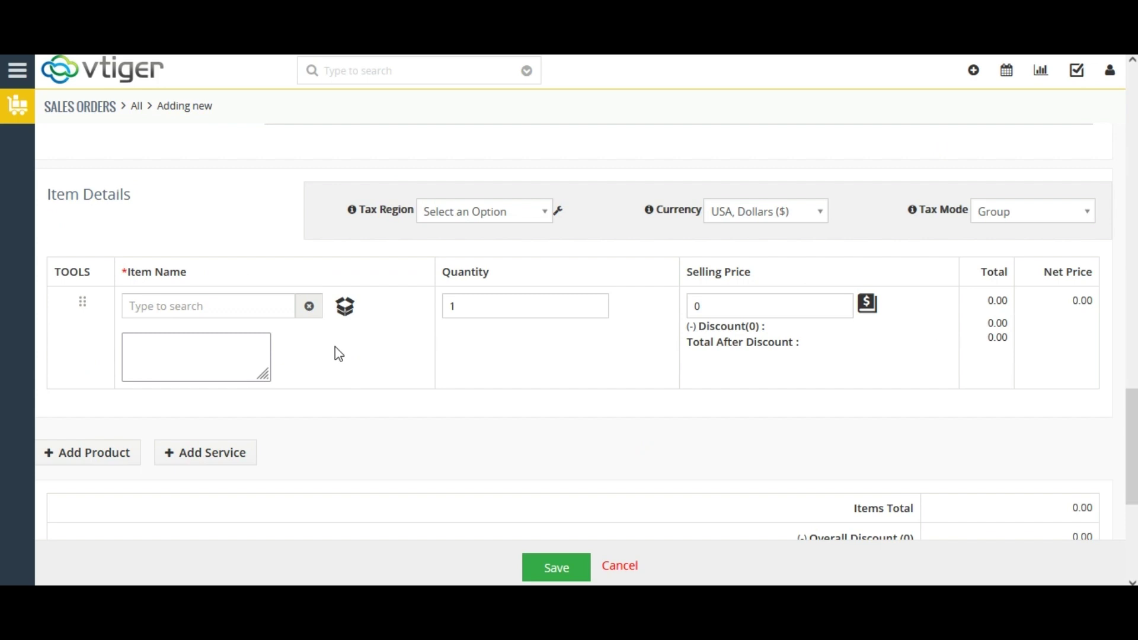
Step: Add Hardware appliances as the order's line item at 500.00
left_click(219, 302)
type("Har")
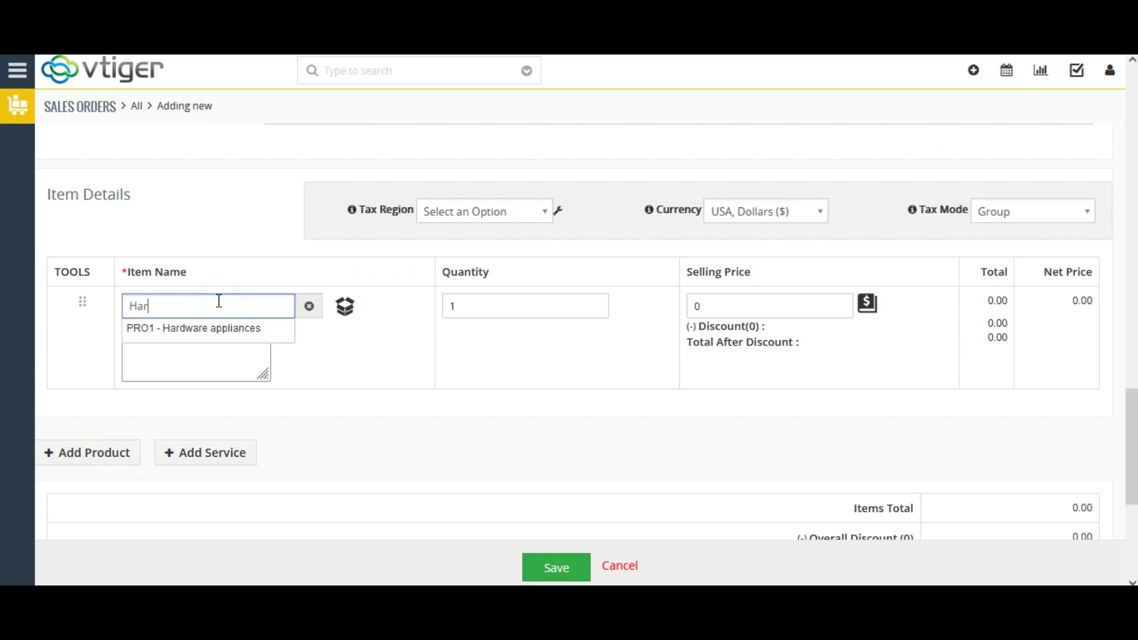
left_click(221, 341)
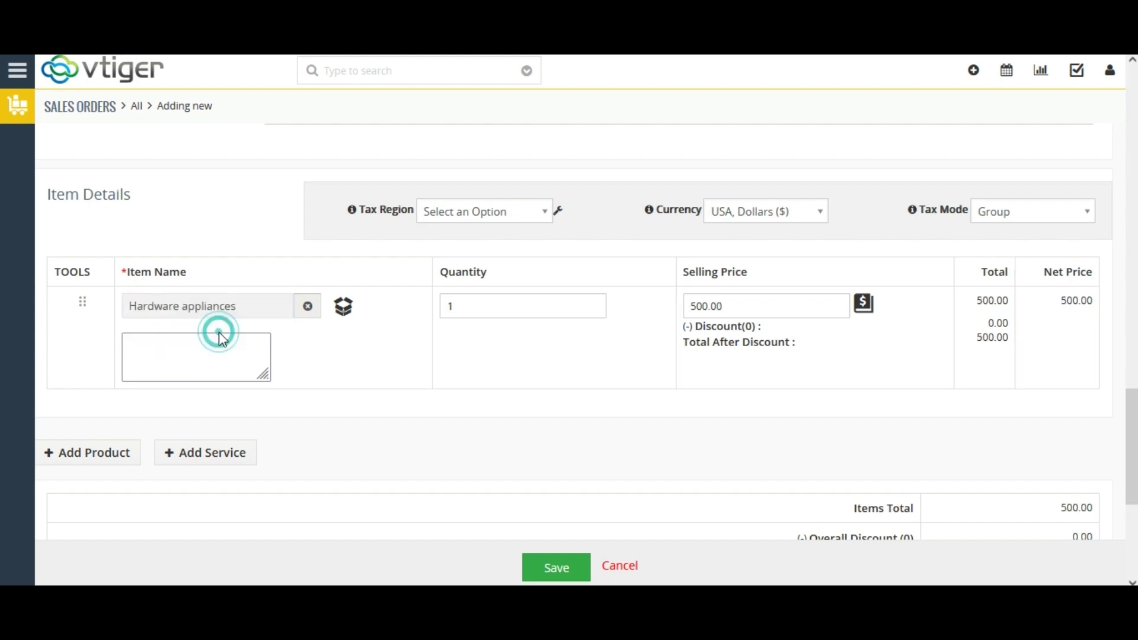
scroll(3, 468, "down", 3)
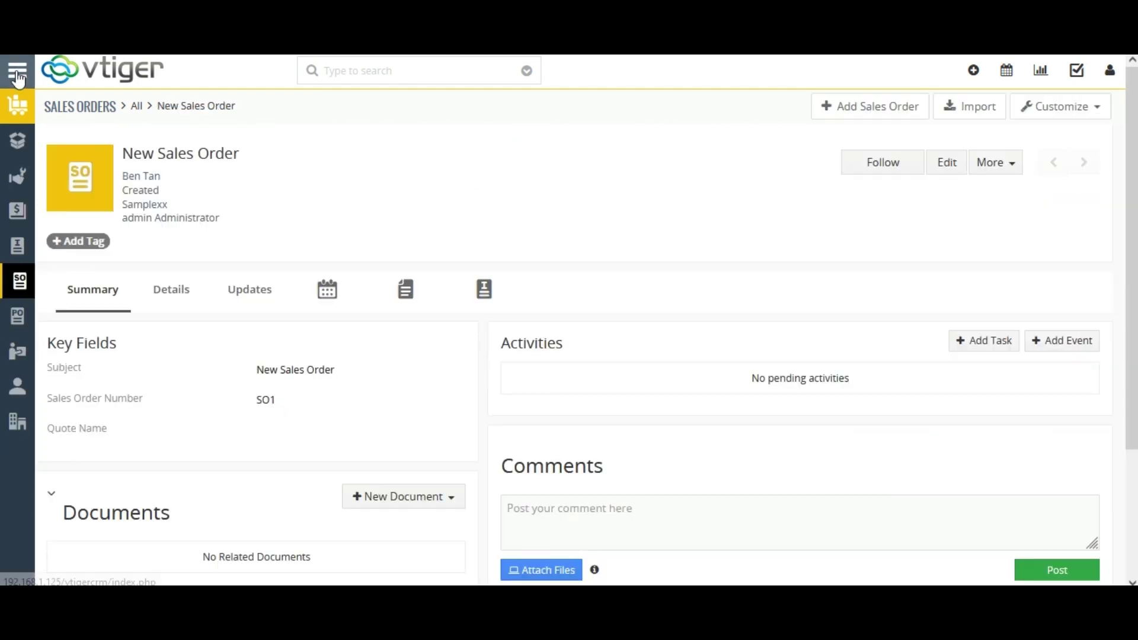
Step: Go to the WooTiger Historical Sync page through Menu > Tools > WooTiger
left_click(19, 74)
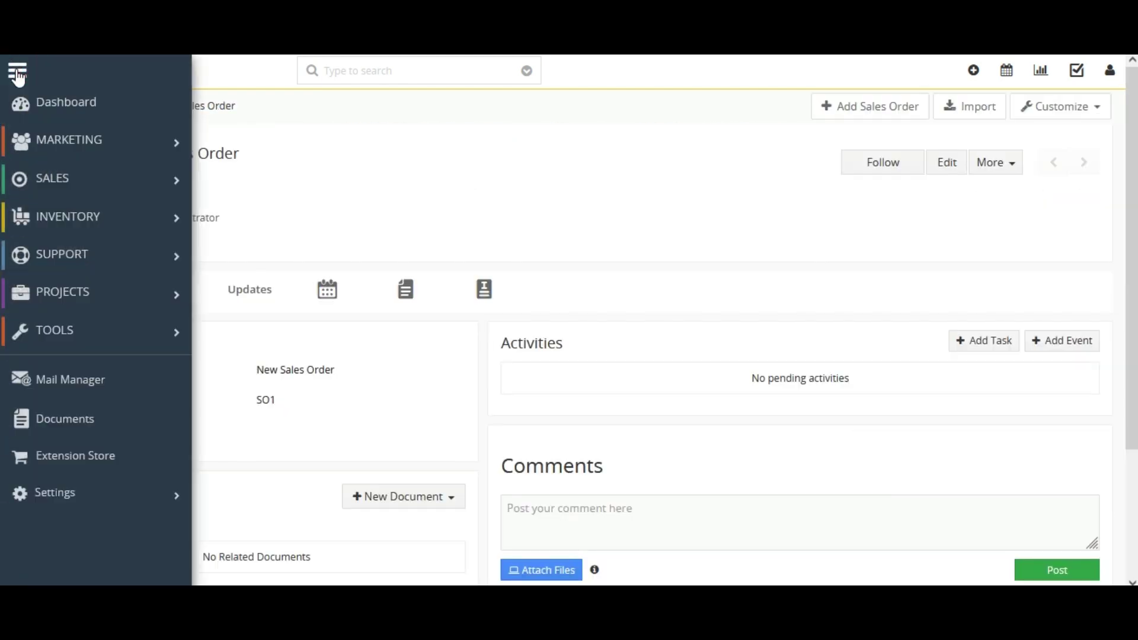
mouse_move(137, 343)
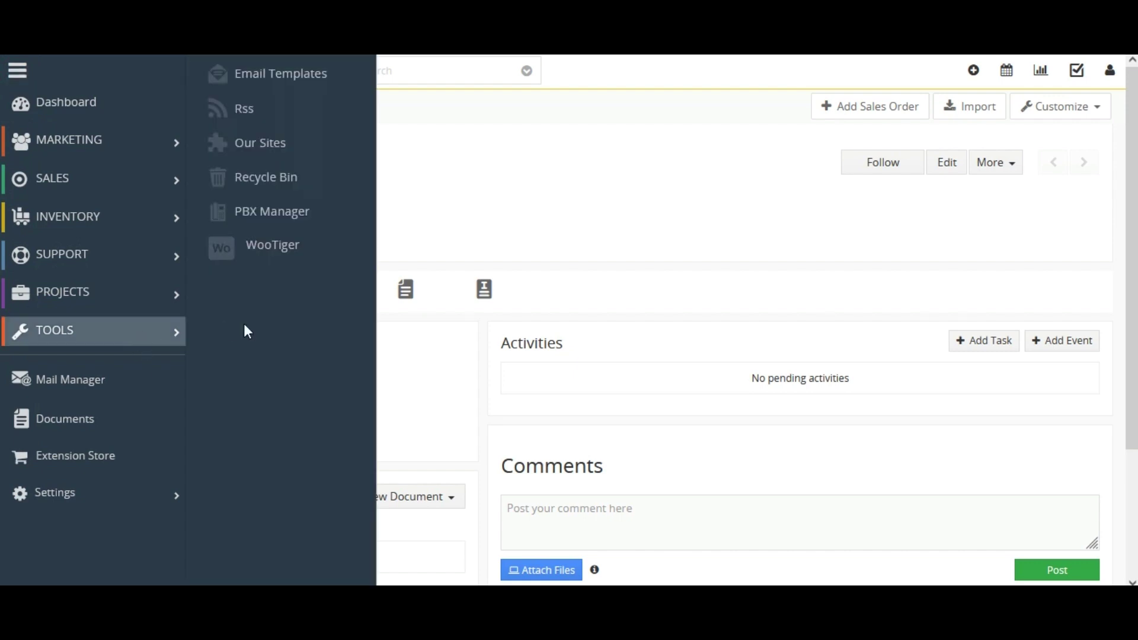
left_click(275, 247)
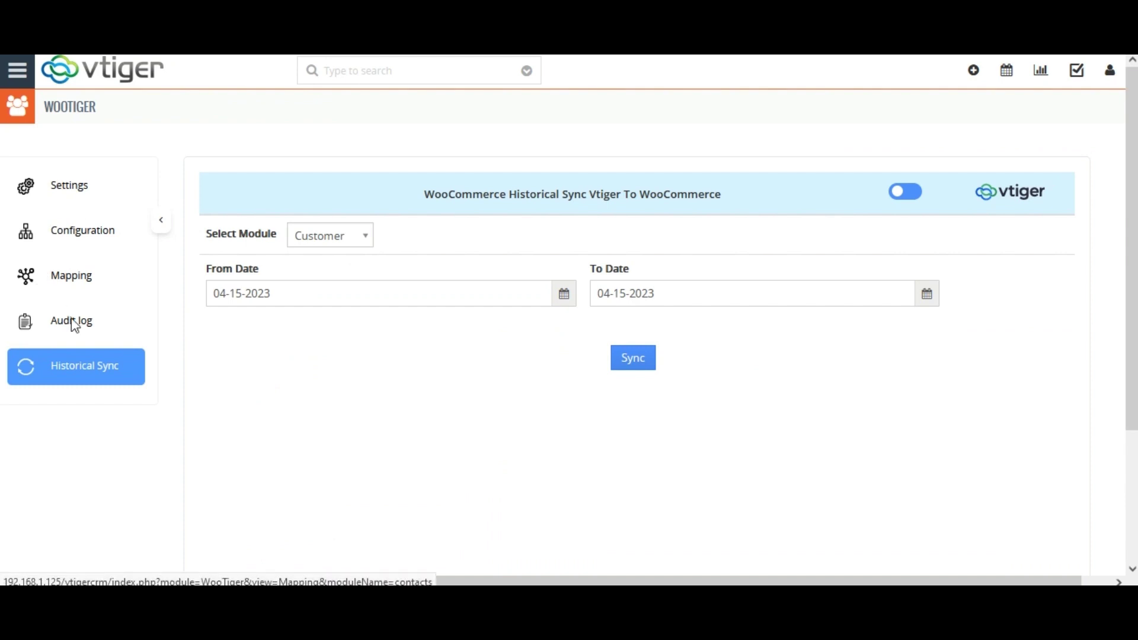
left_click(81, 378)
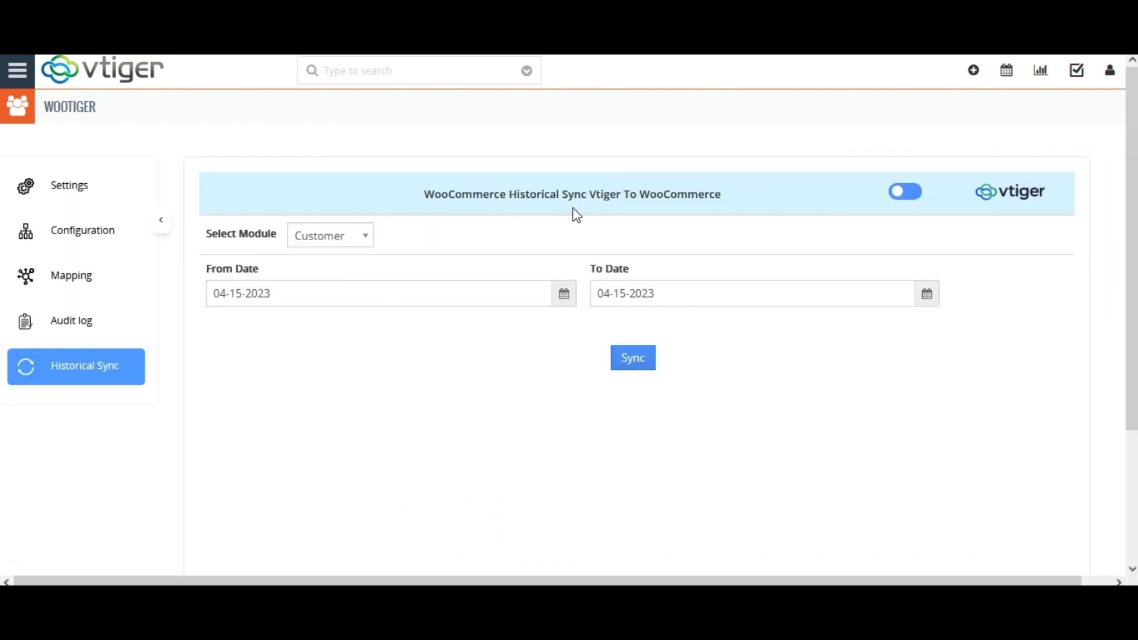
Step: Sync Orders Vtiger To WooCommerce with From 04-06-2023 and To 04-19-2023
left_click(912, 193)
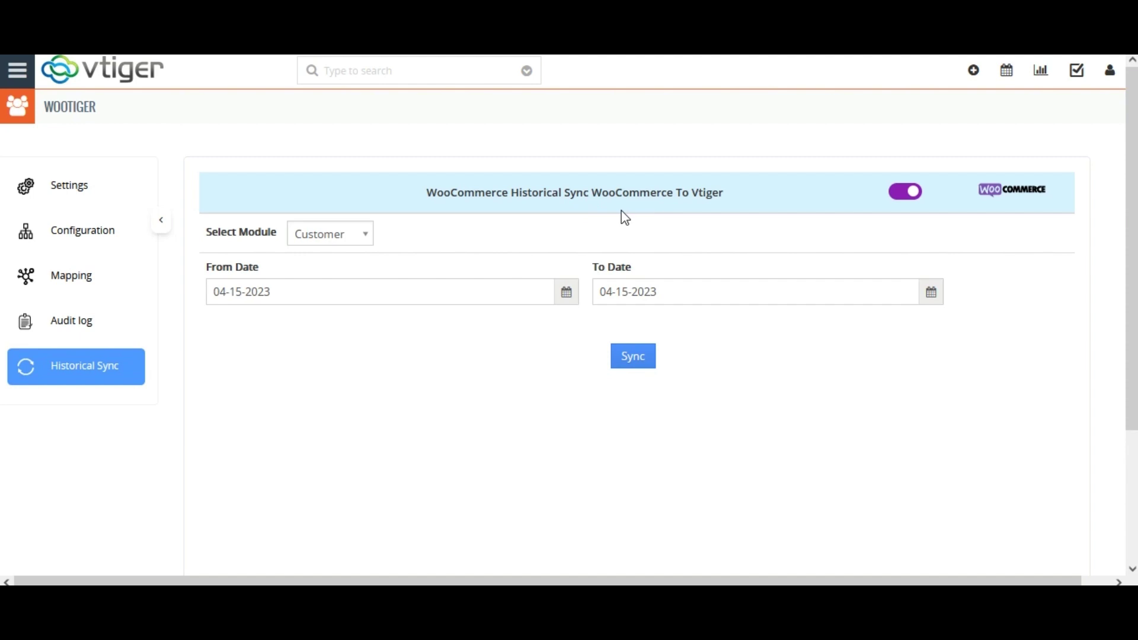
left_click(900, 196)
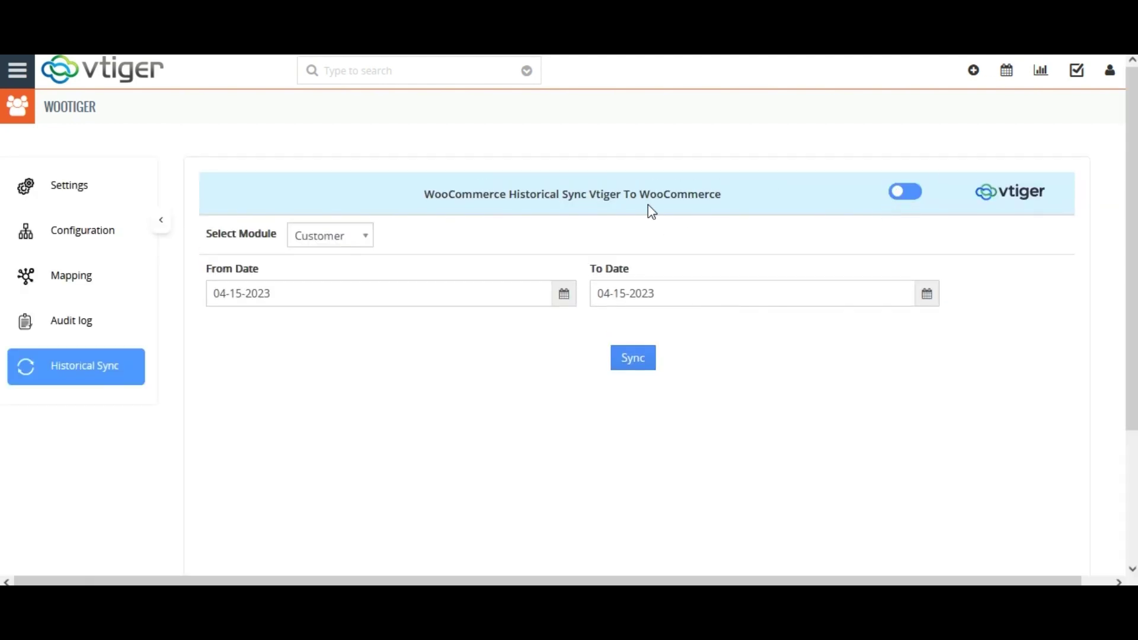
left_click(358, 239)
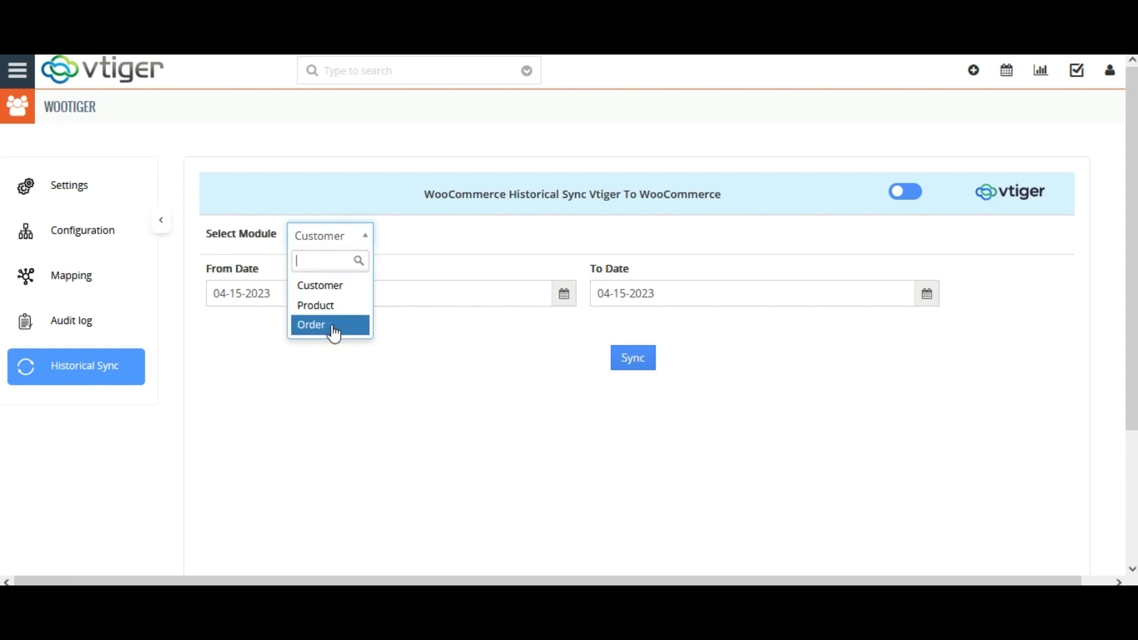
left_click(332, 326)
left_click(533, 287)
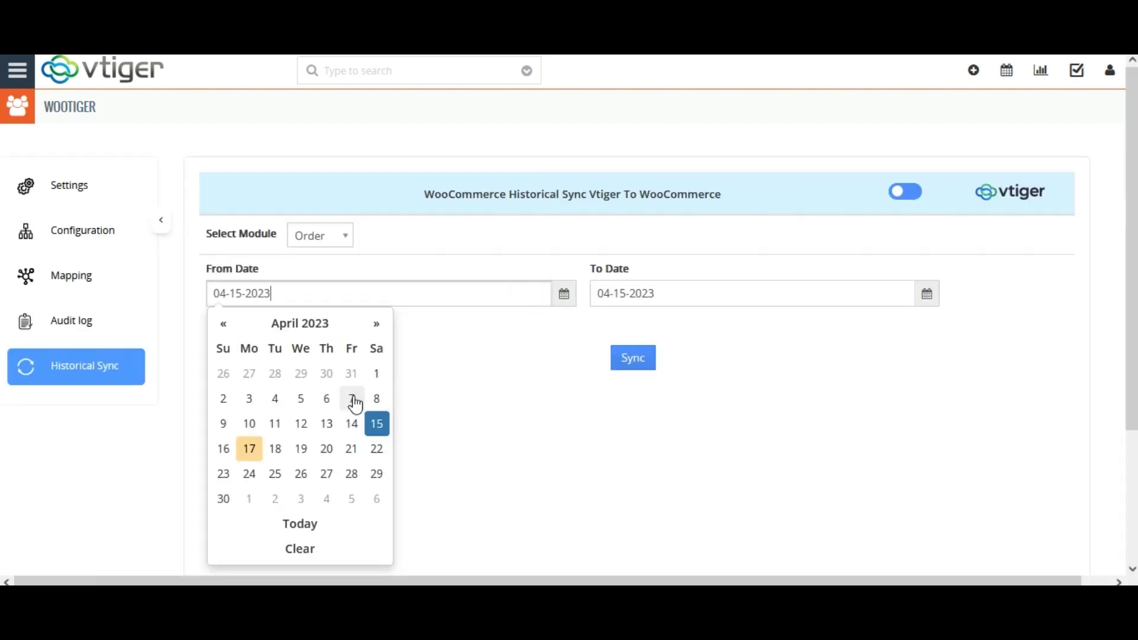
left_click(334, 401)
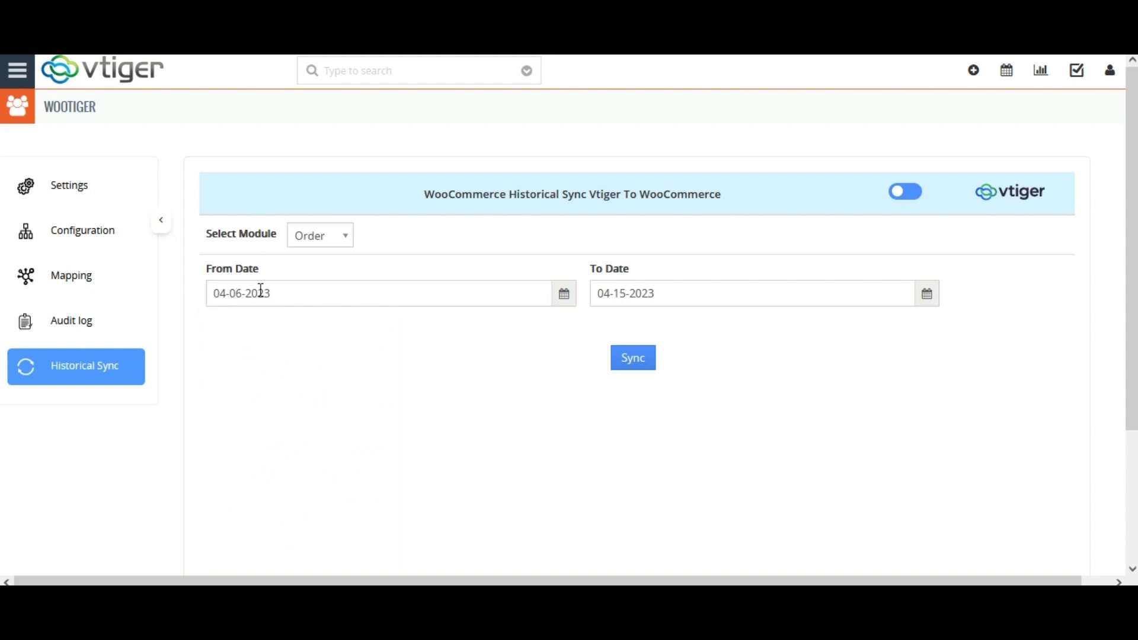
left_click(928, 294)
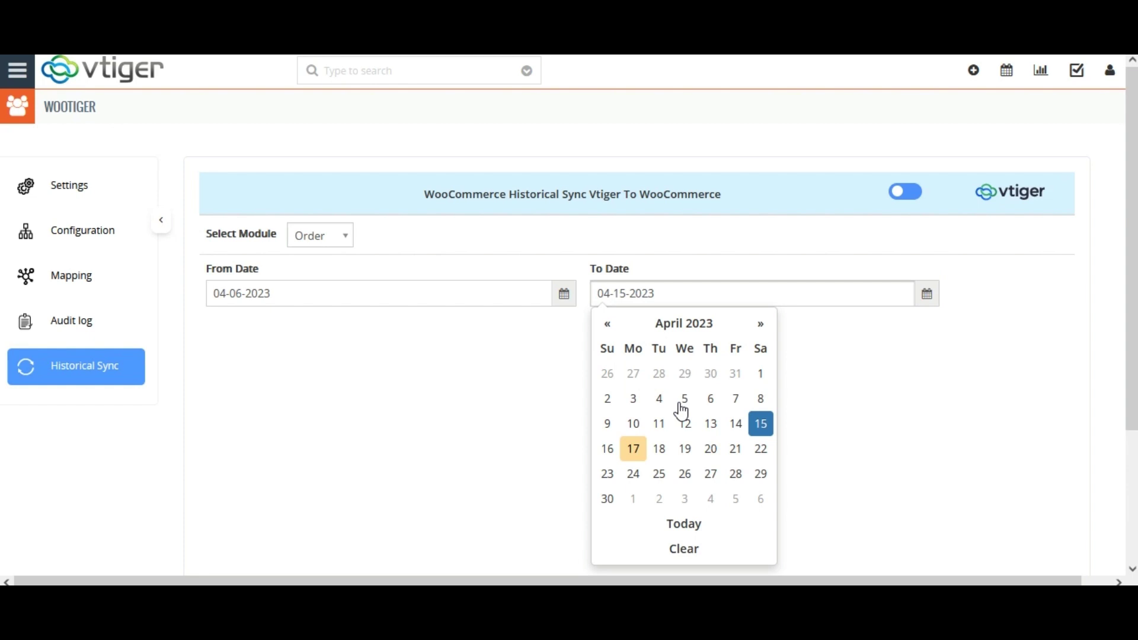
left_click(688, 452)
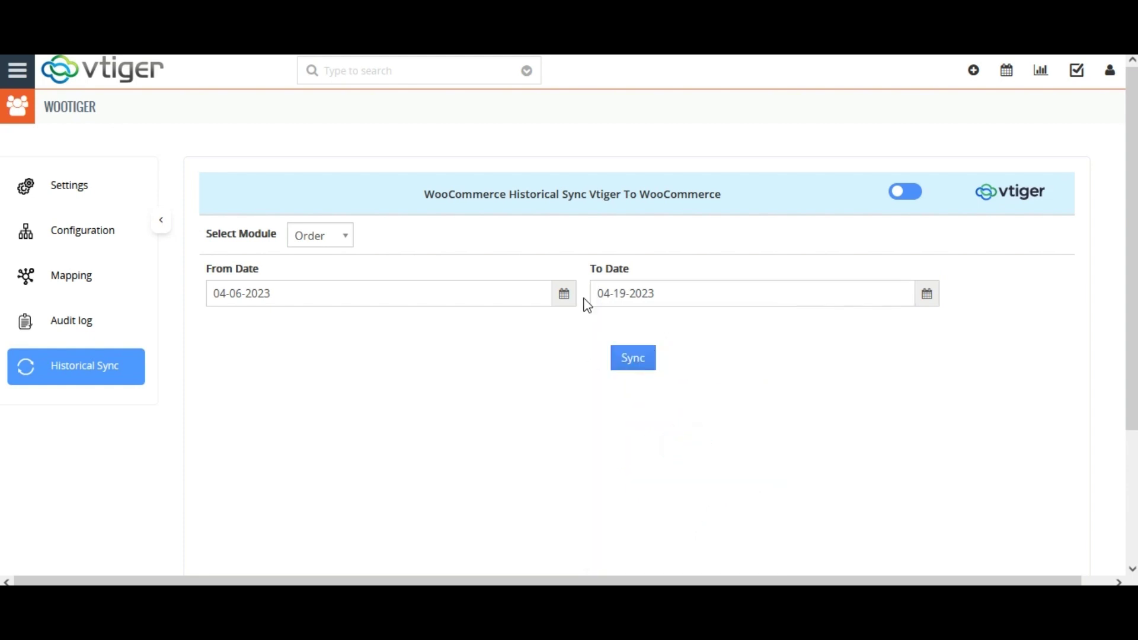
left_click(645, 368)
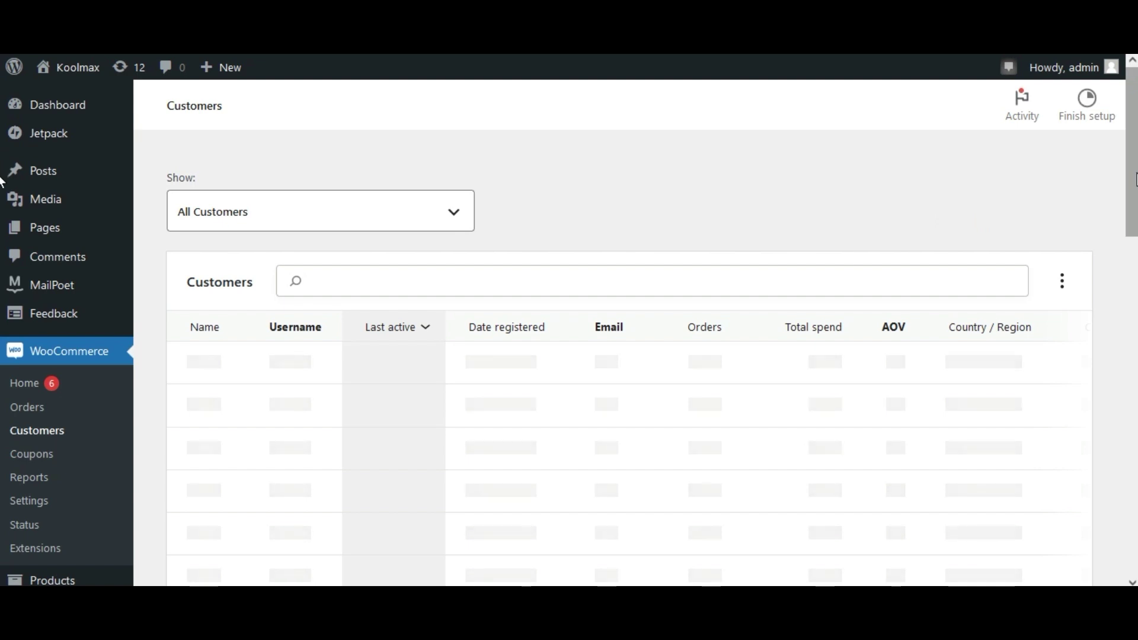
Step: Find Test Contact on WooCommerce Customers, then list All Products showing Hardware appliances at £500.00
scroll(1133, 178, "down", 5)
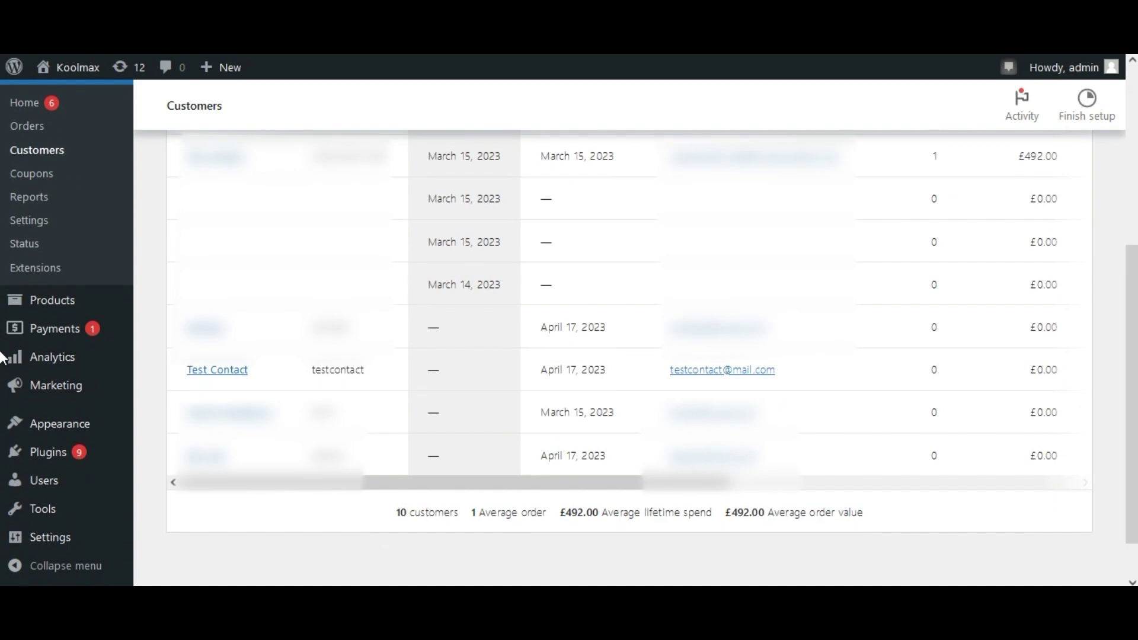
scroll(3, 477, "down", 1)
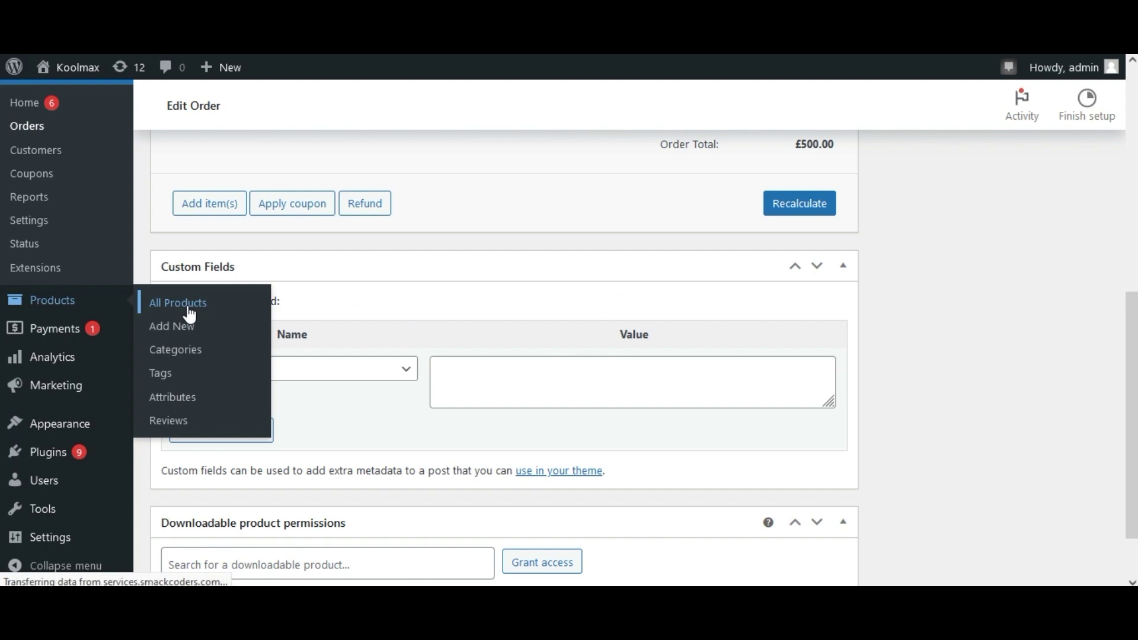
left_click(190, 315)
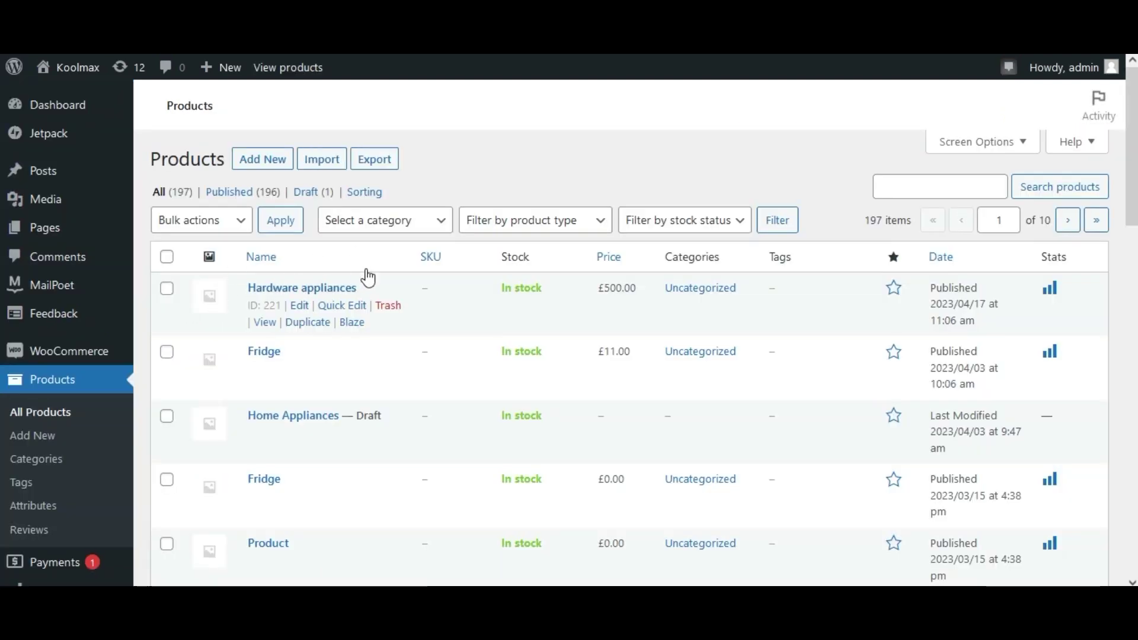
Step: Check WooCommerce Orders for the newest £500.00 order #222 and view its details
mouse_move(77, 358)
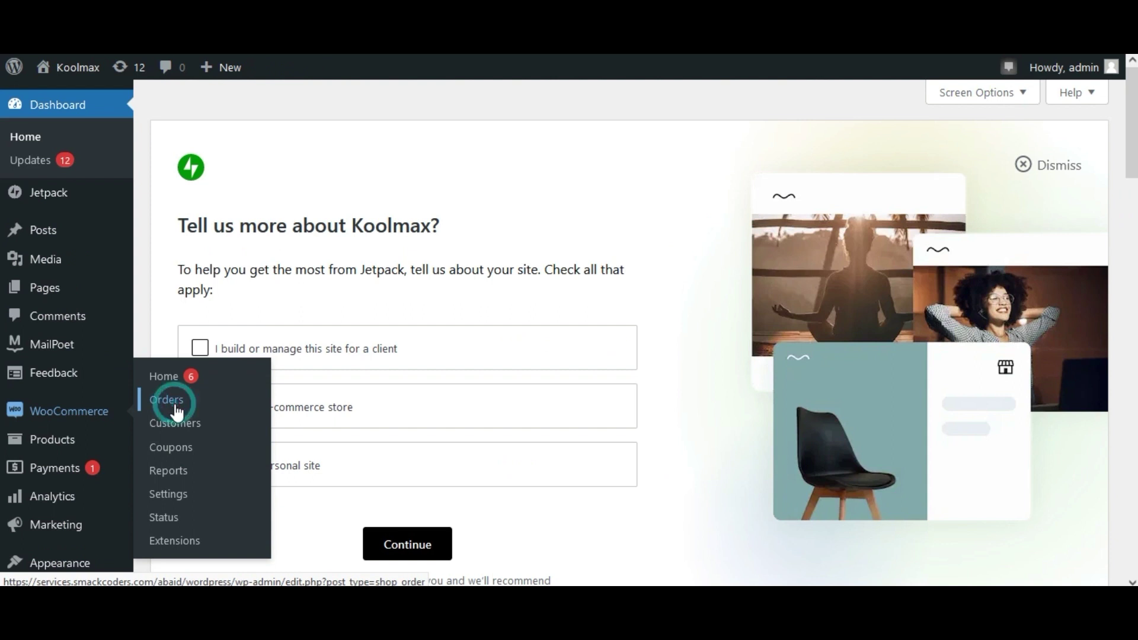
left_click(172, 402)
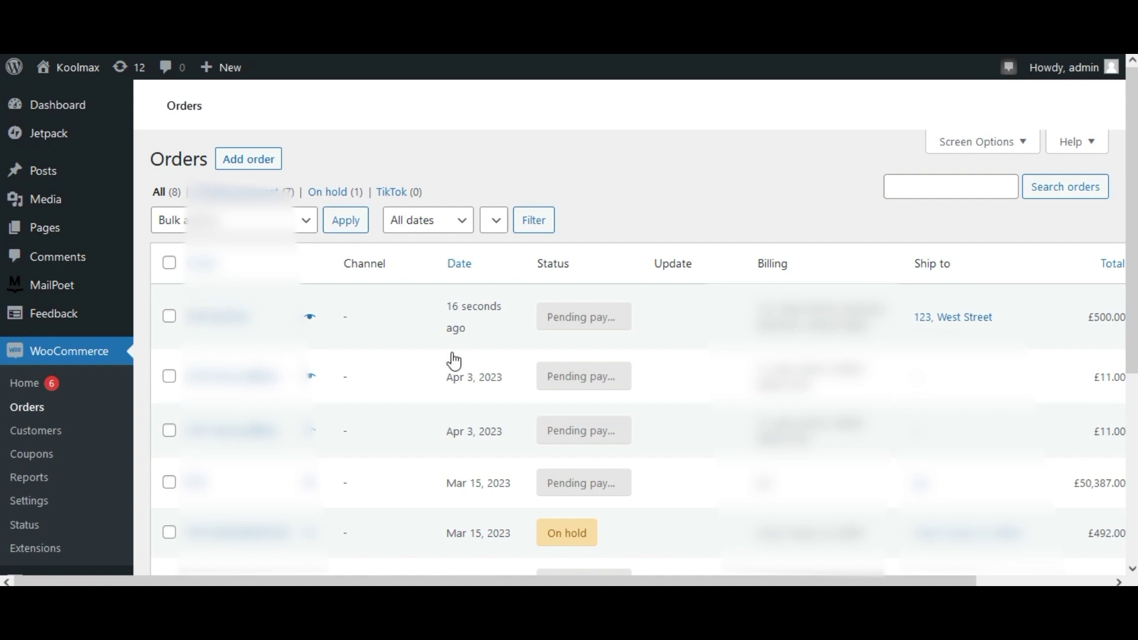
scroll(593, 356, "down", 1)
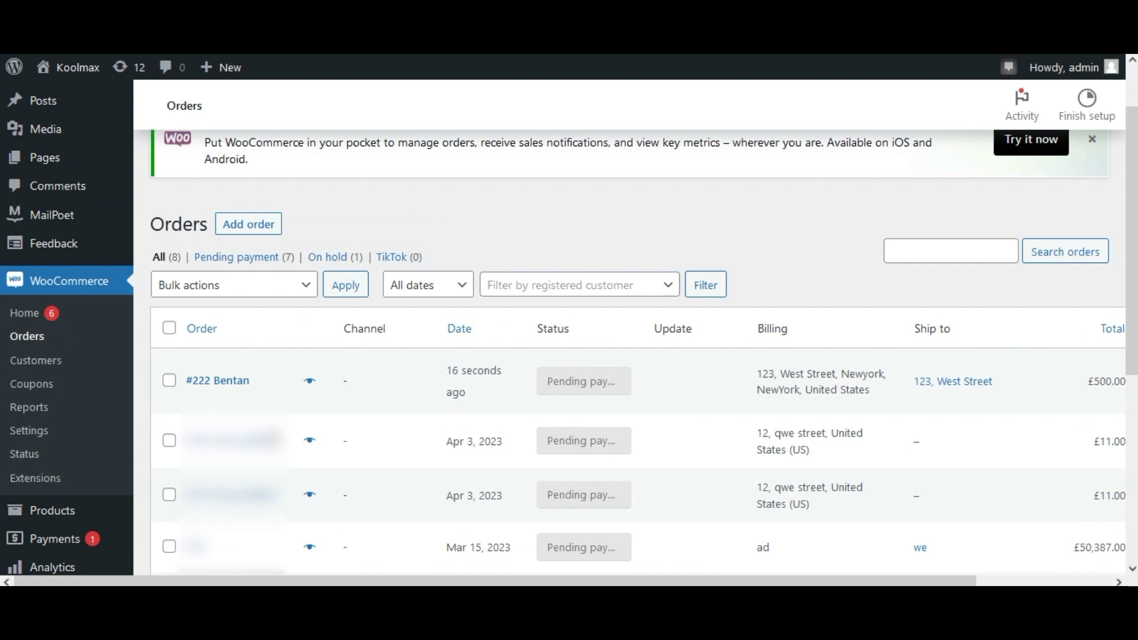
left_click(217, 388)
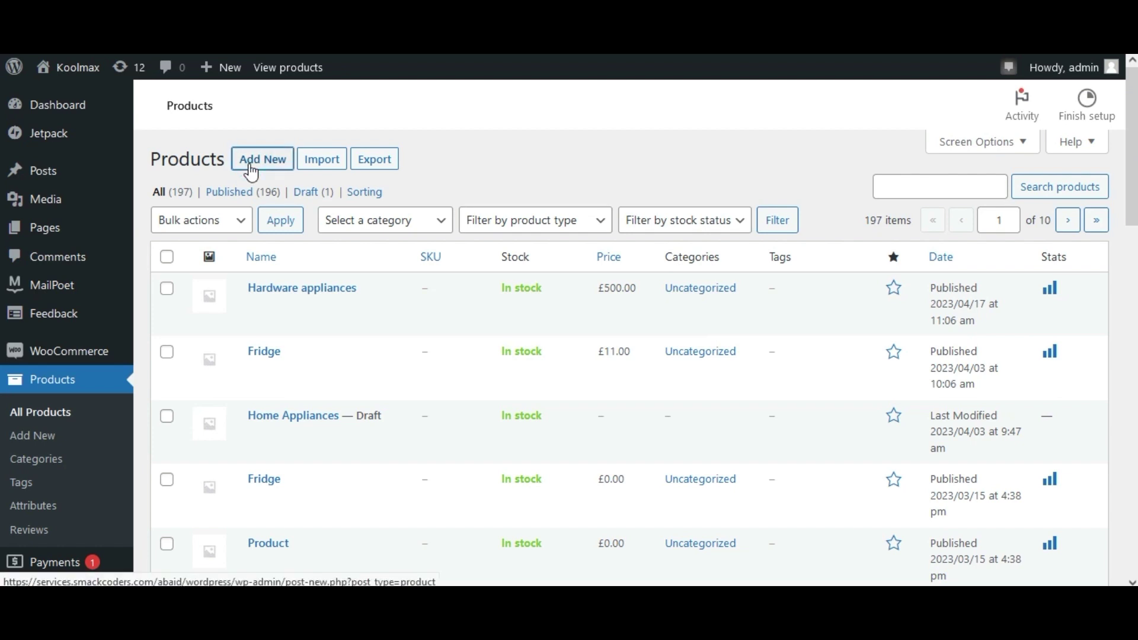
Step: Publish a 'Network Components' WooCommerce product (£450.00, sale £340.00), then return to vtiger
left_click(252, 172)
type("Network Components")
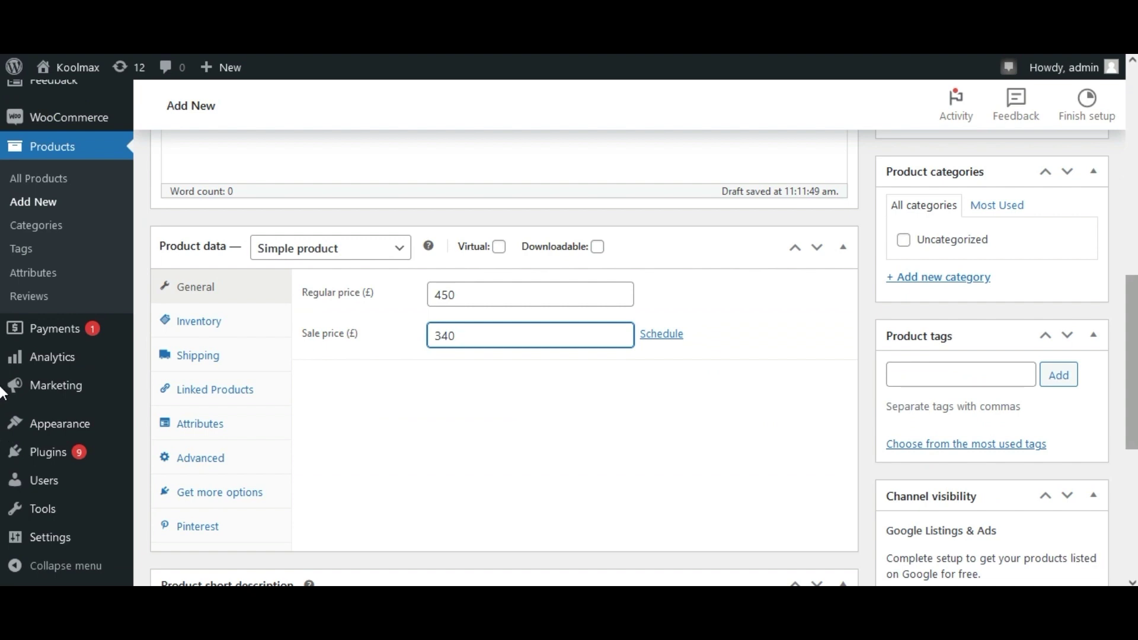
scroll(3, 392, "down", 5)
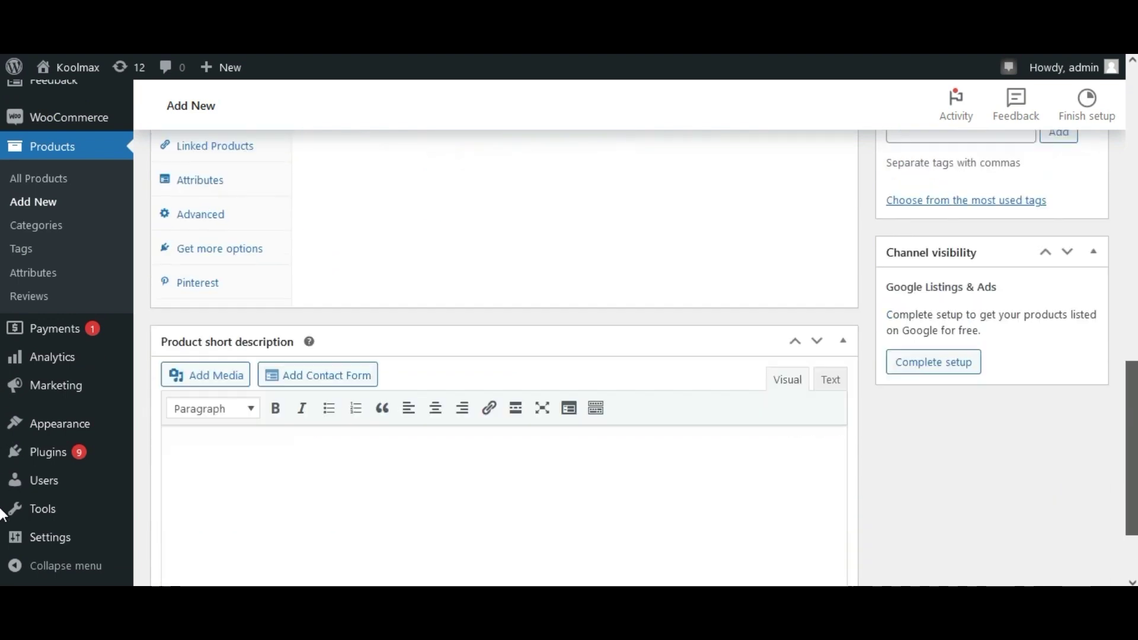
scroll(3, 409, "up", 4)
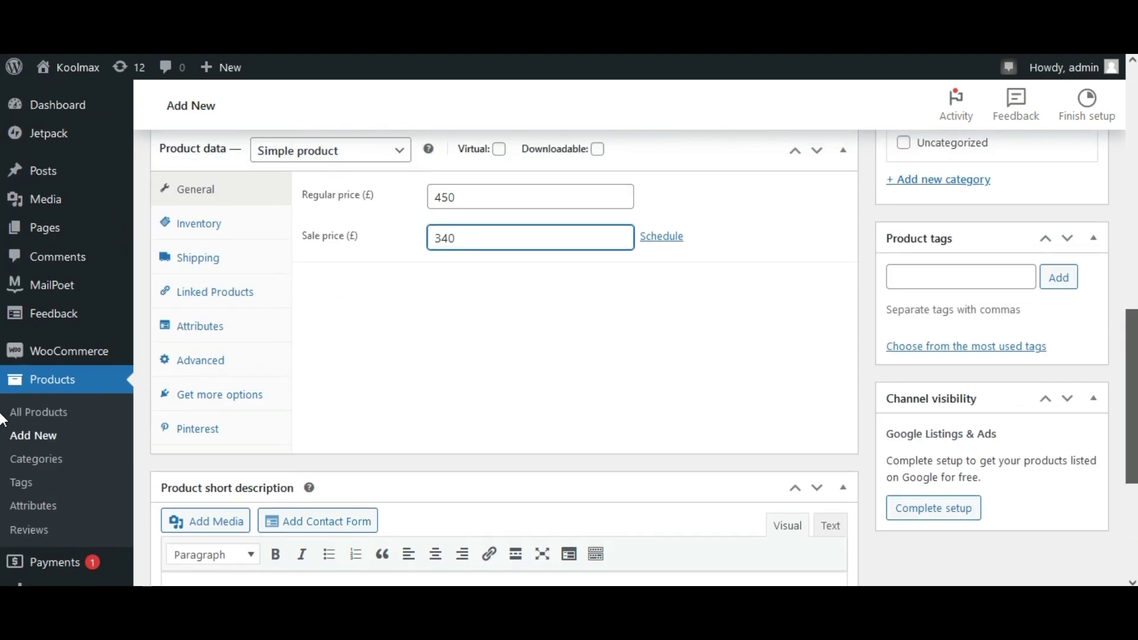
scroll(3, 419, "down", 2)
scroll(3, 419, "up", 3)
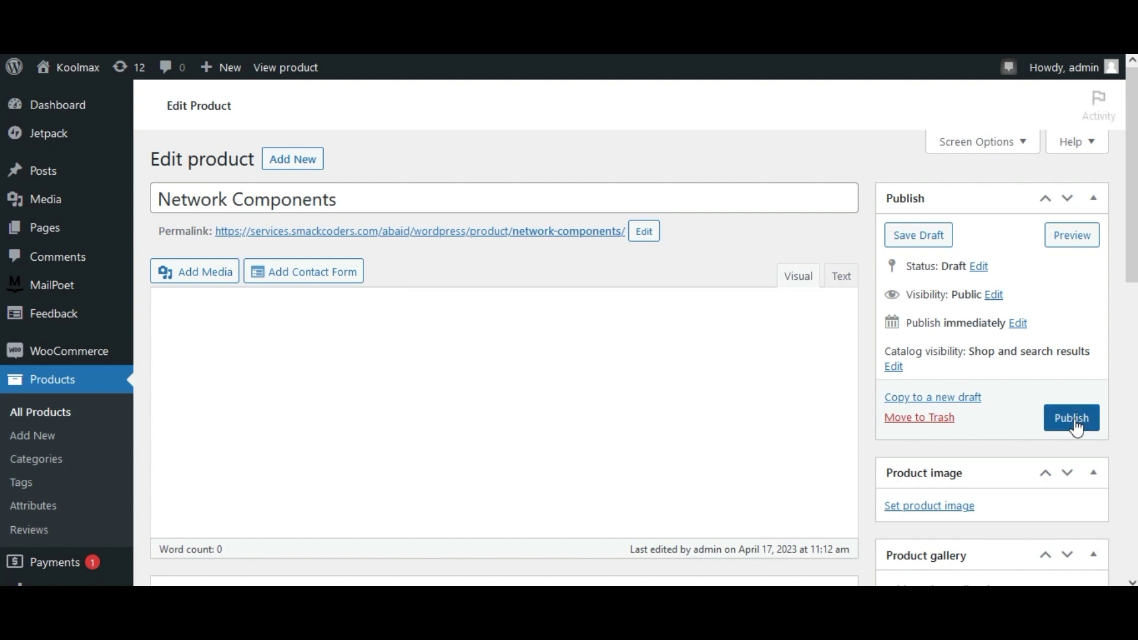
left_click(1074, 418)
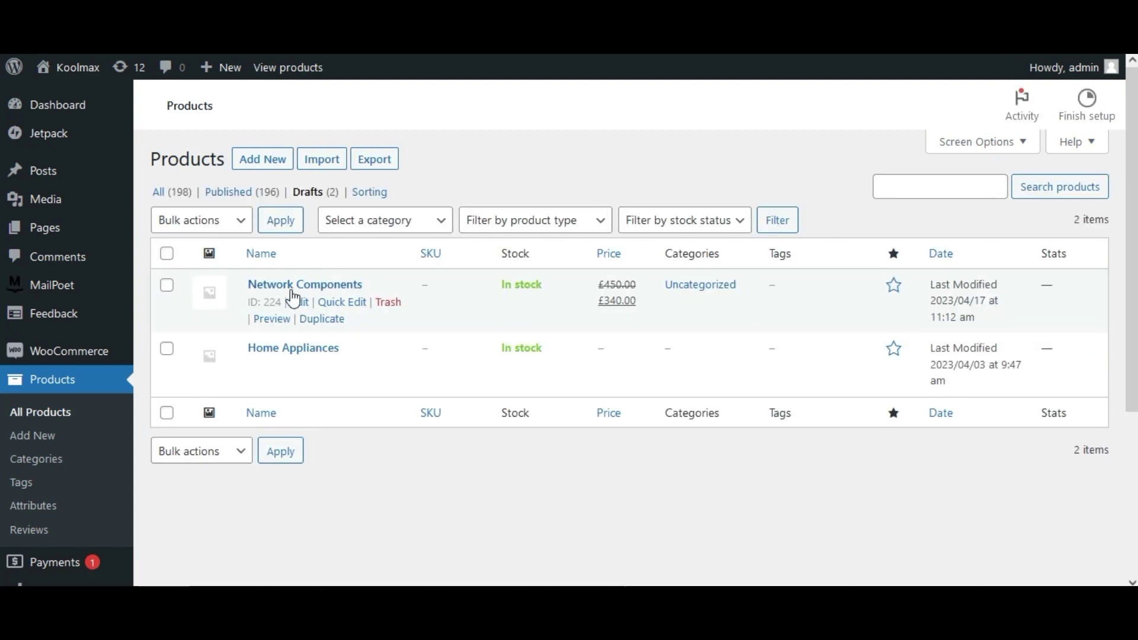
left_click(164, 194)
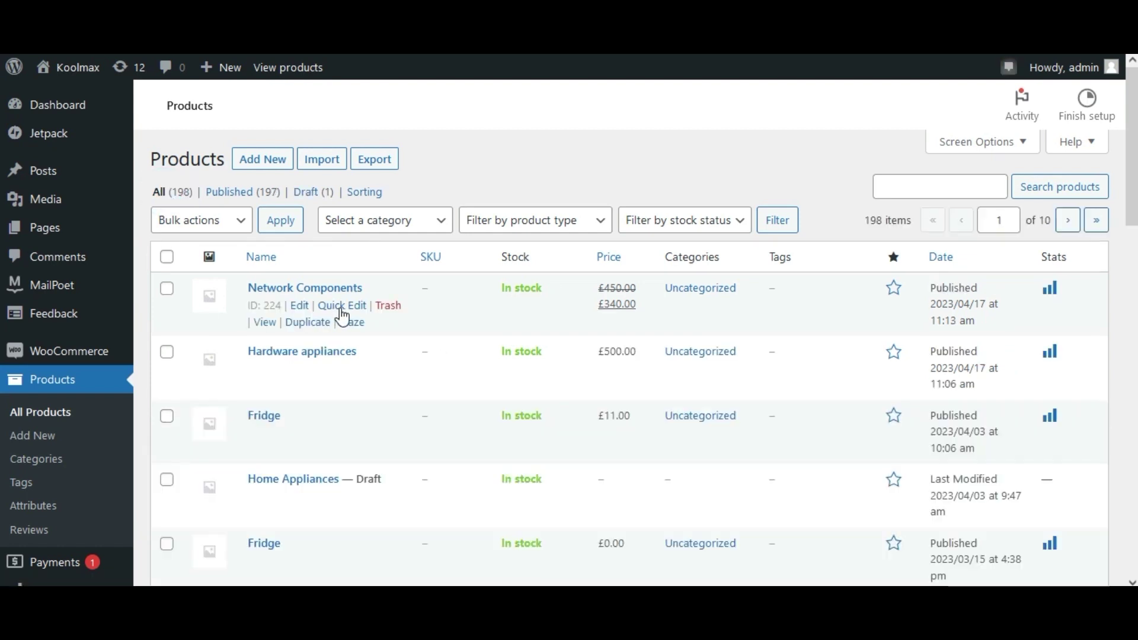
key("alt+Tab")
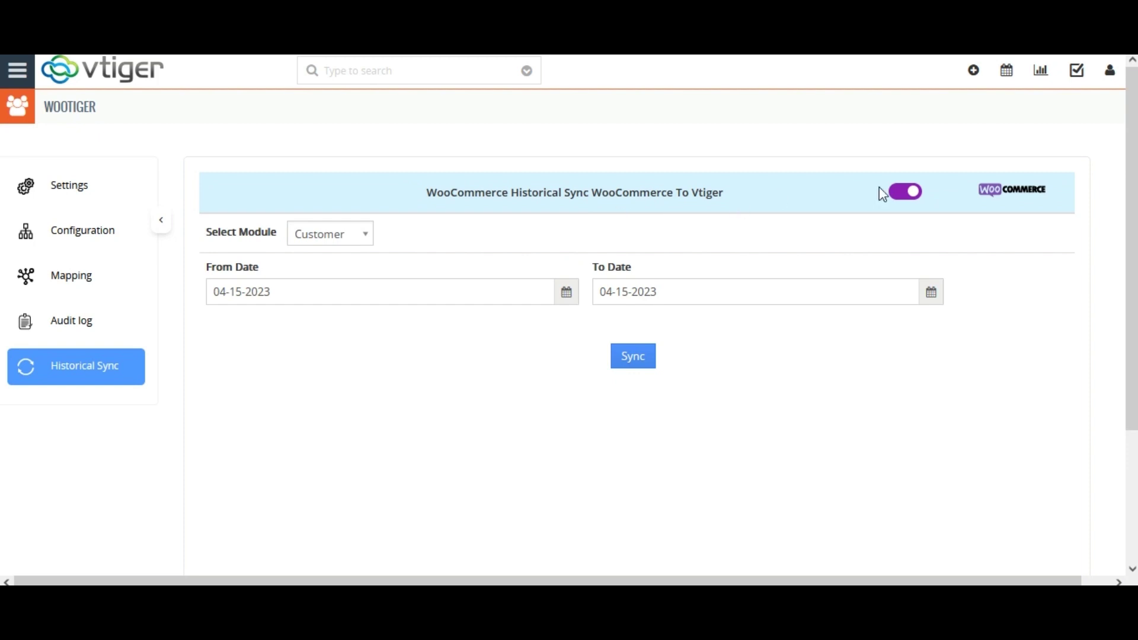
Step: Set Historical Sync to WooCommerce To Vtiger, module Product, From Date 2023-04-11
left_click(899, 193)
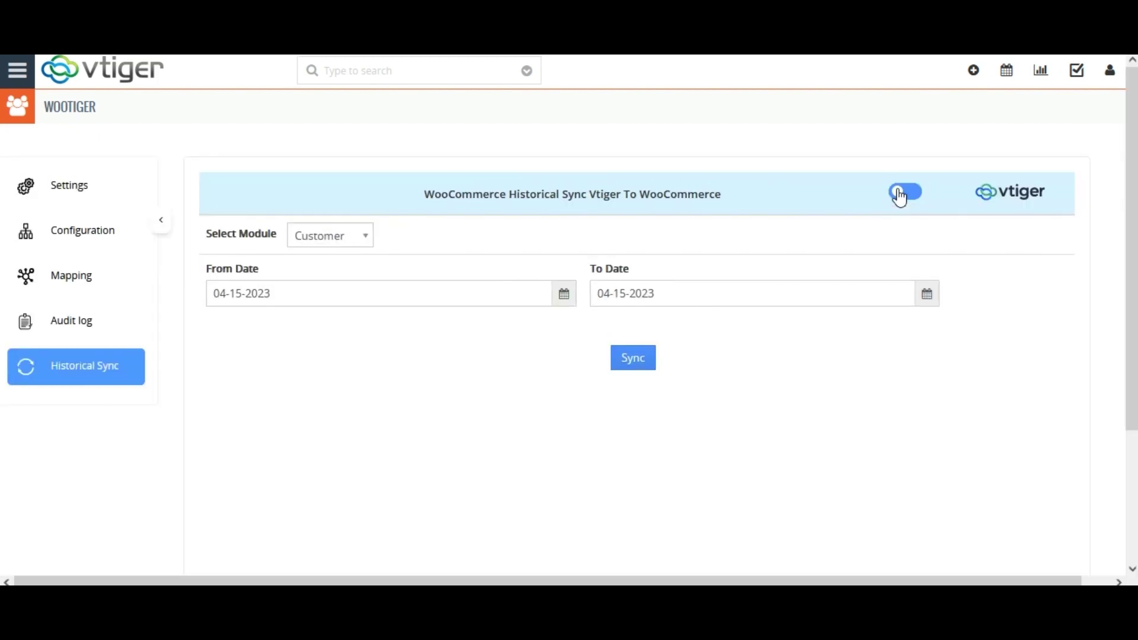
left_click(892, 198)
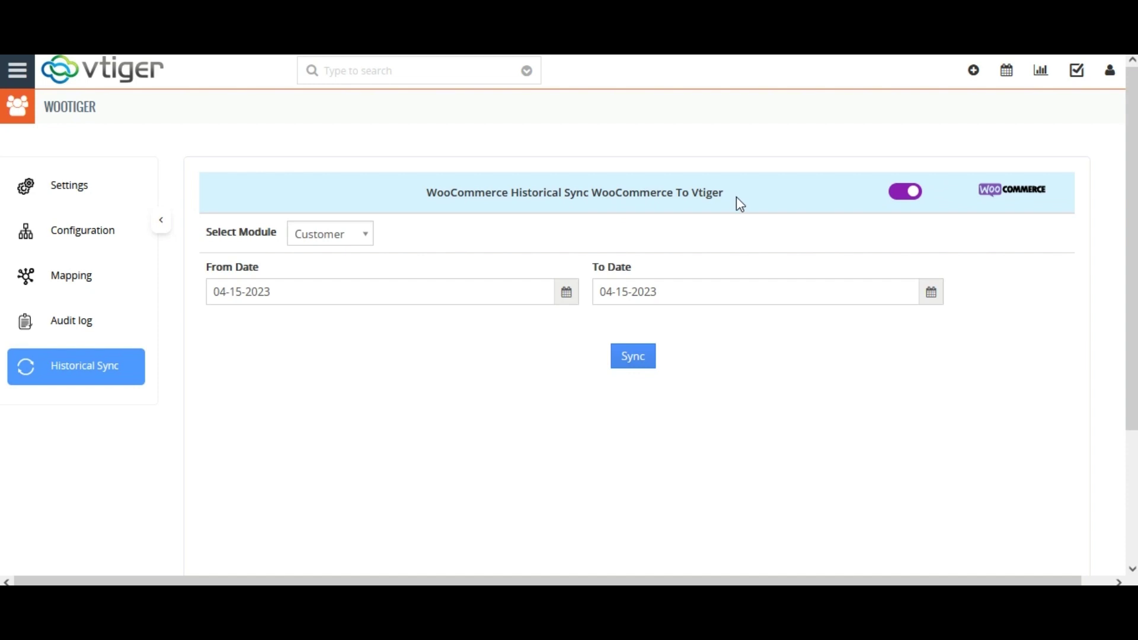
left_click(898, 194)
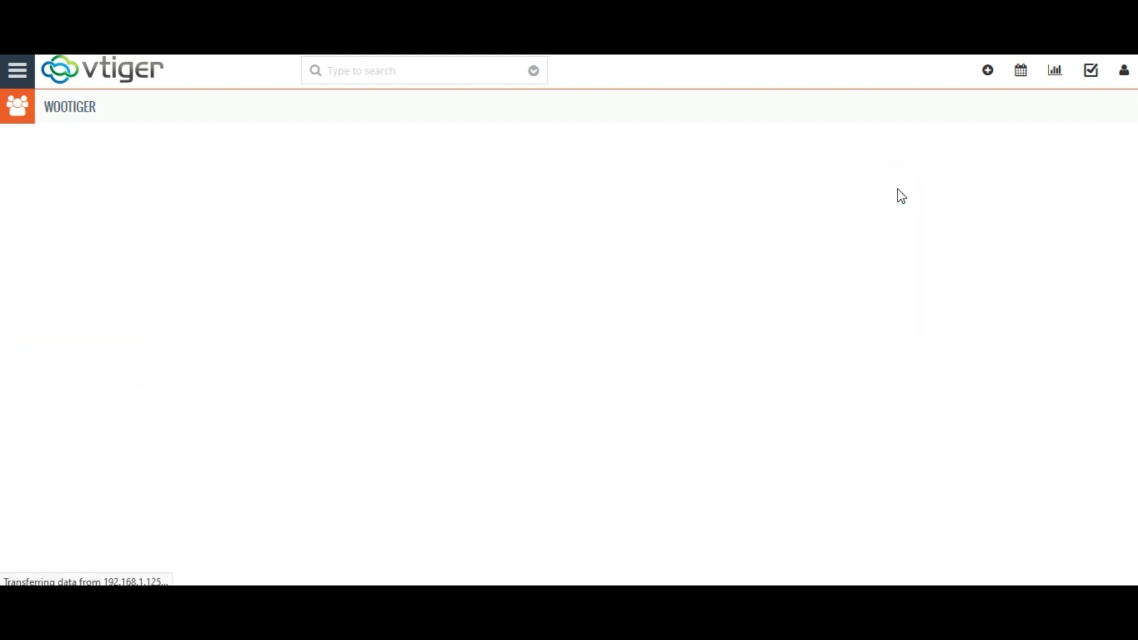
left_click(899, 195)
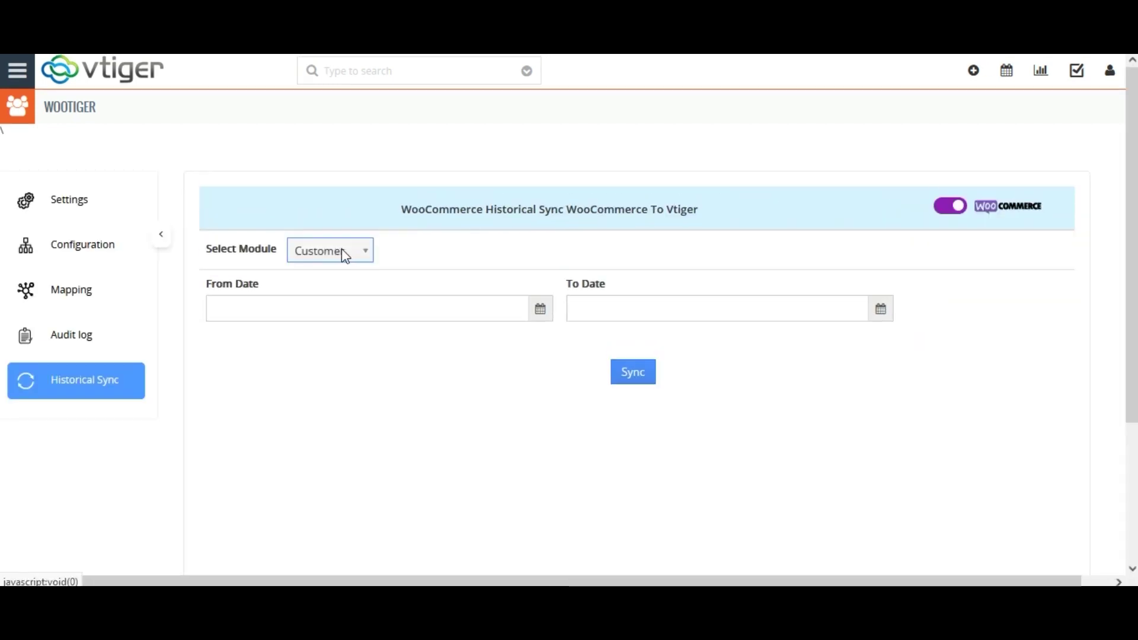
left_click(343, 250)
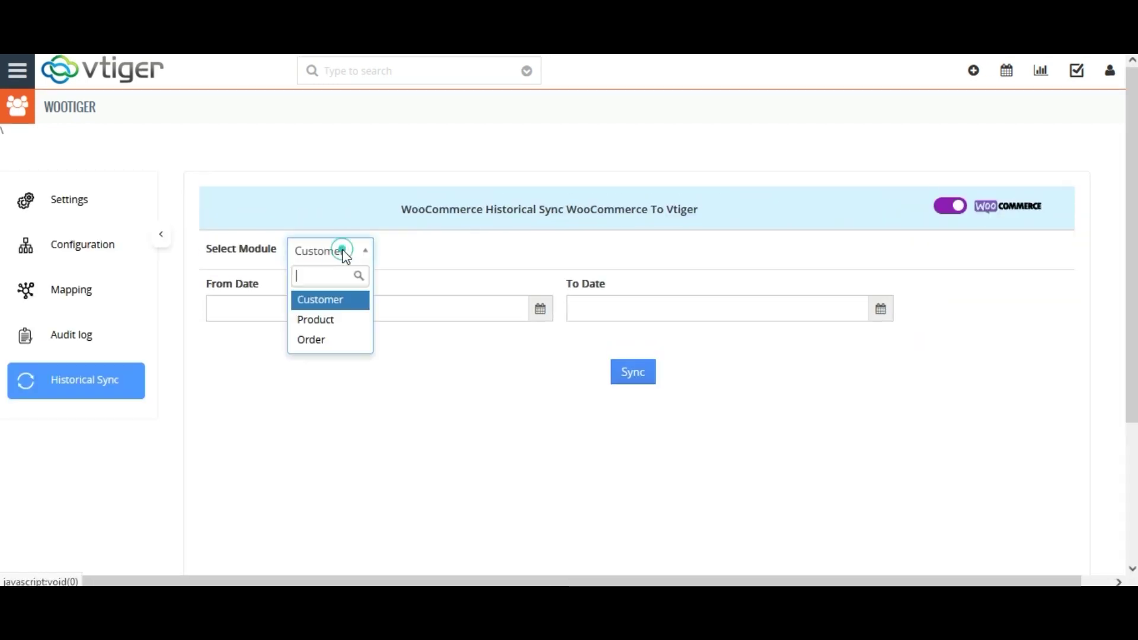
left_click(333, 325)
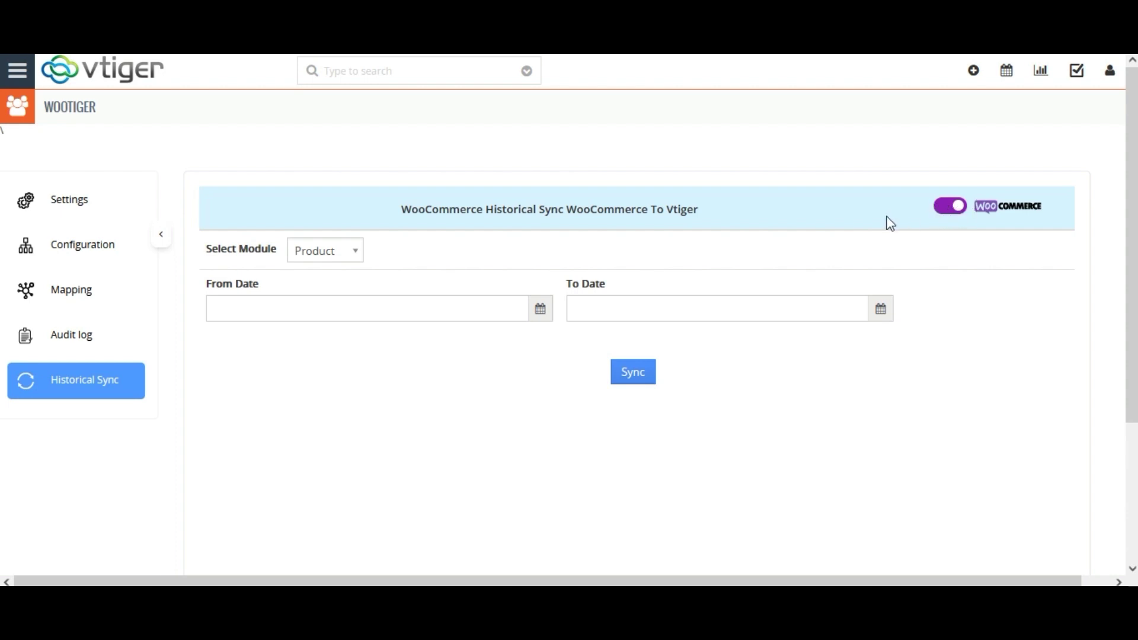
left_click(533, 319)
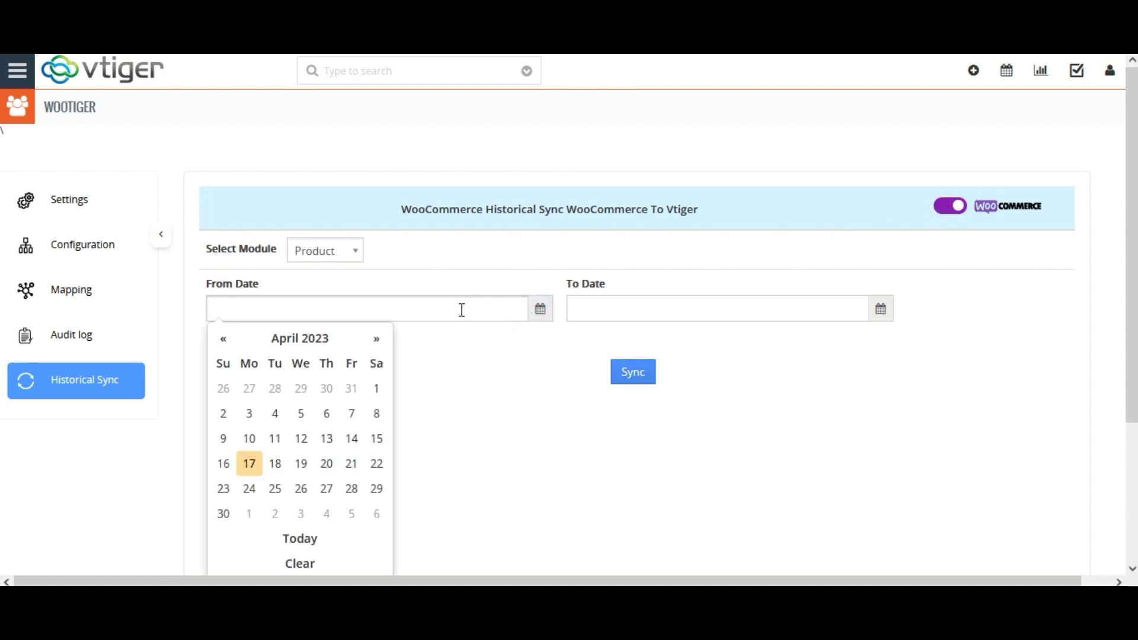
left_click(275, 439)
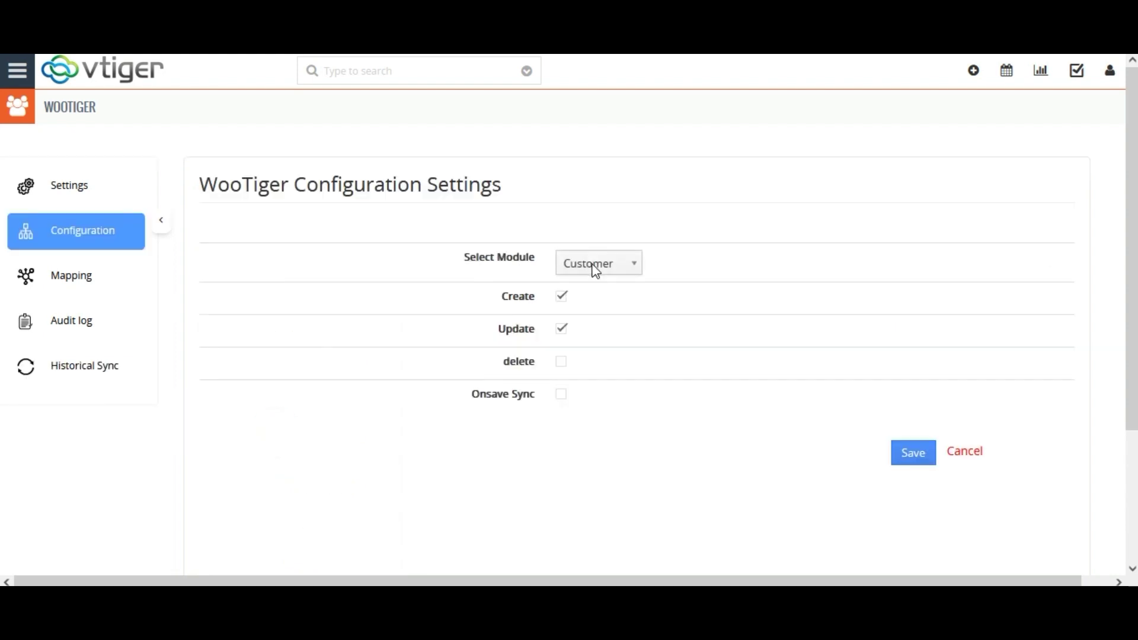
Step: Enable Create and Update syncing for the Product module in WooTiger Configuration and save
left_click(597, 271)
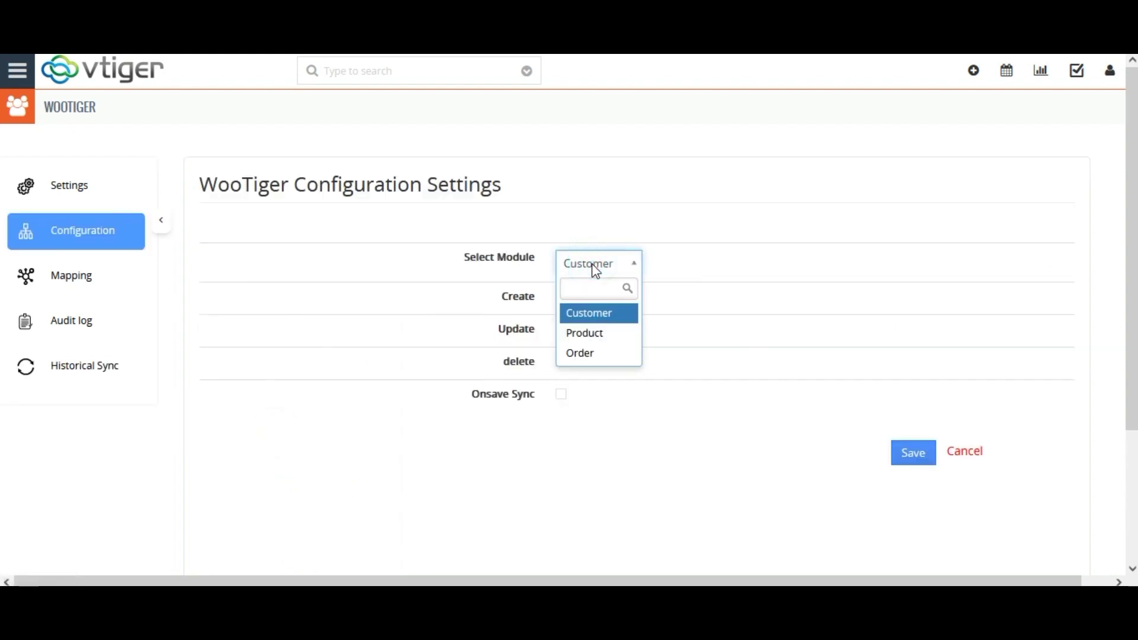
left_click(581, 335)
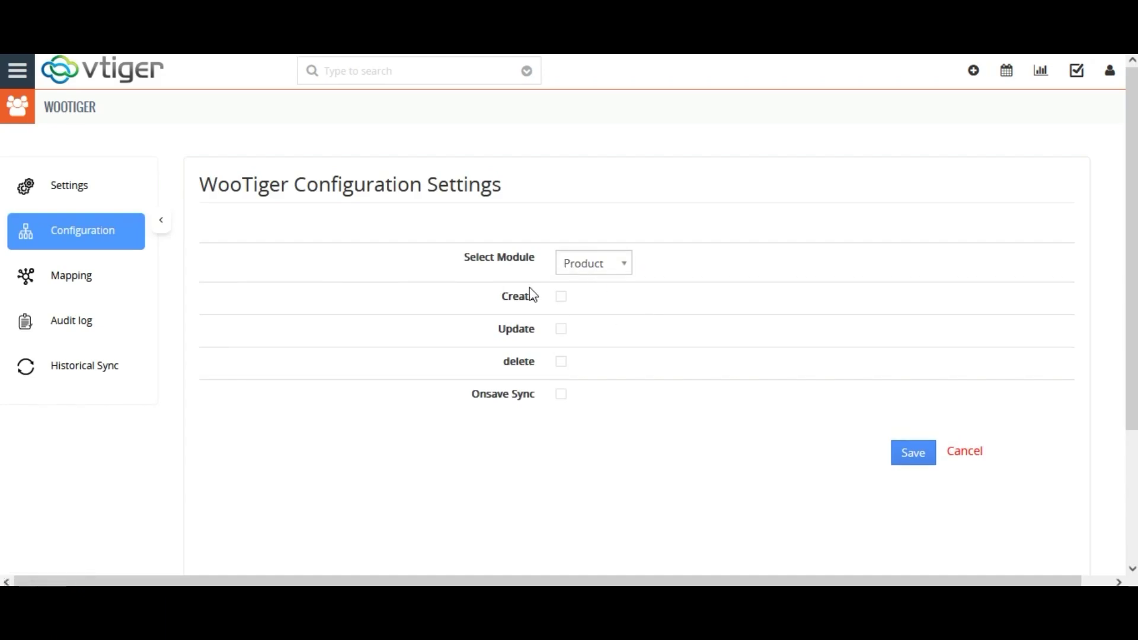
left_click(560, 298)
left_click(561, 329)
left_click(910, 454)
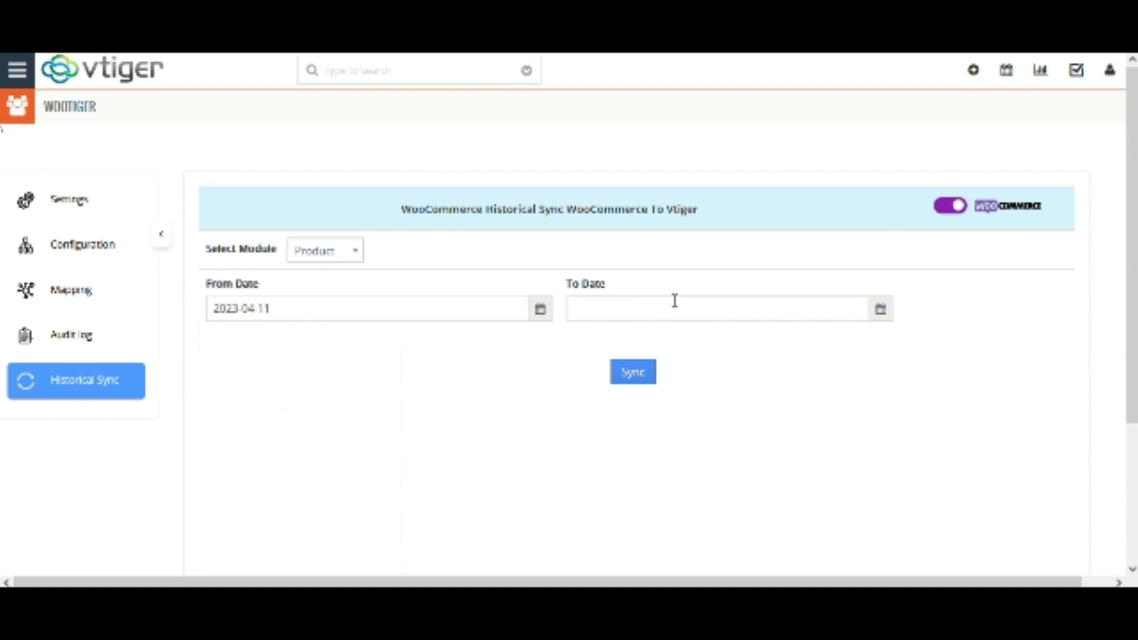
Step: Set To Date 2023-04-19, run the Product historical sync, and return to the Dashboard
left_click(733, 317)
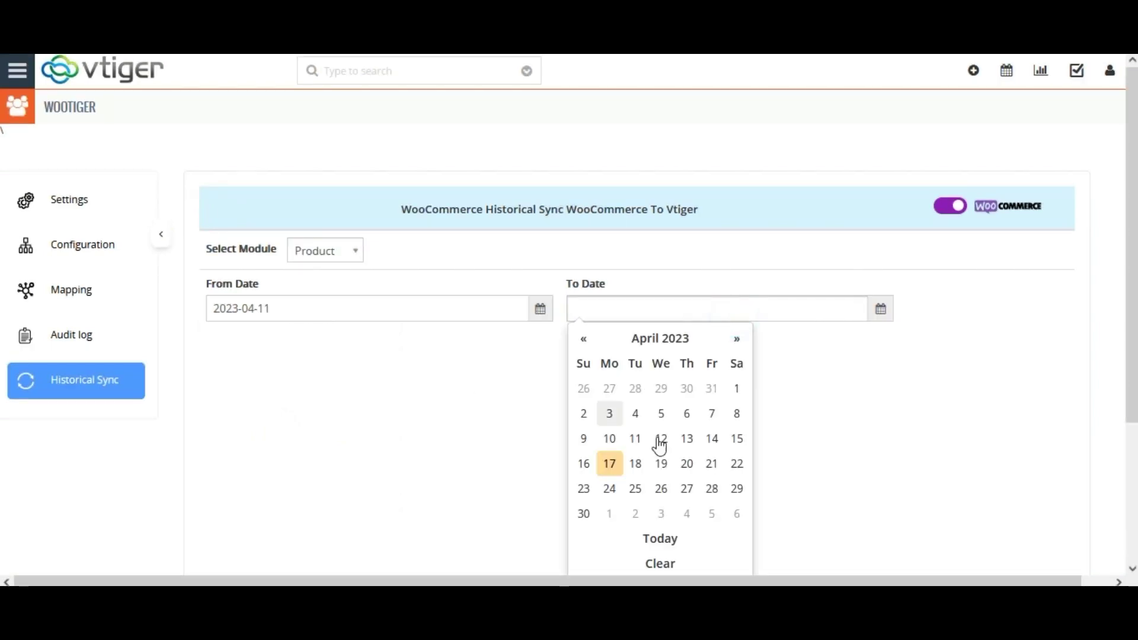
left_click(662, 463)
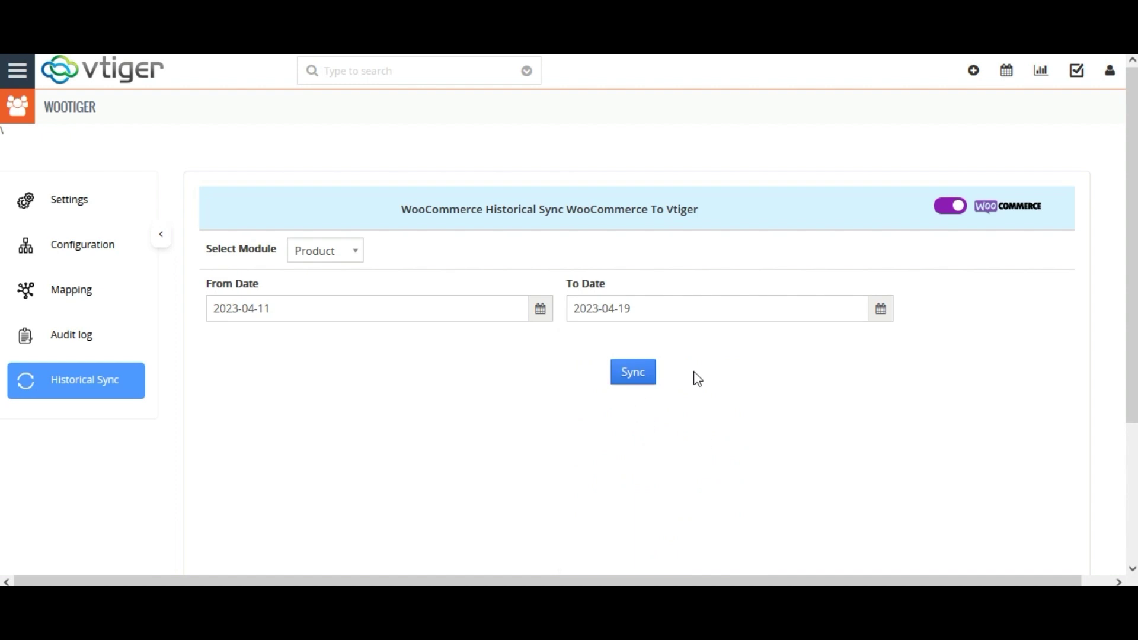
left_click(637, 379)
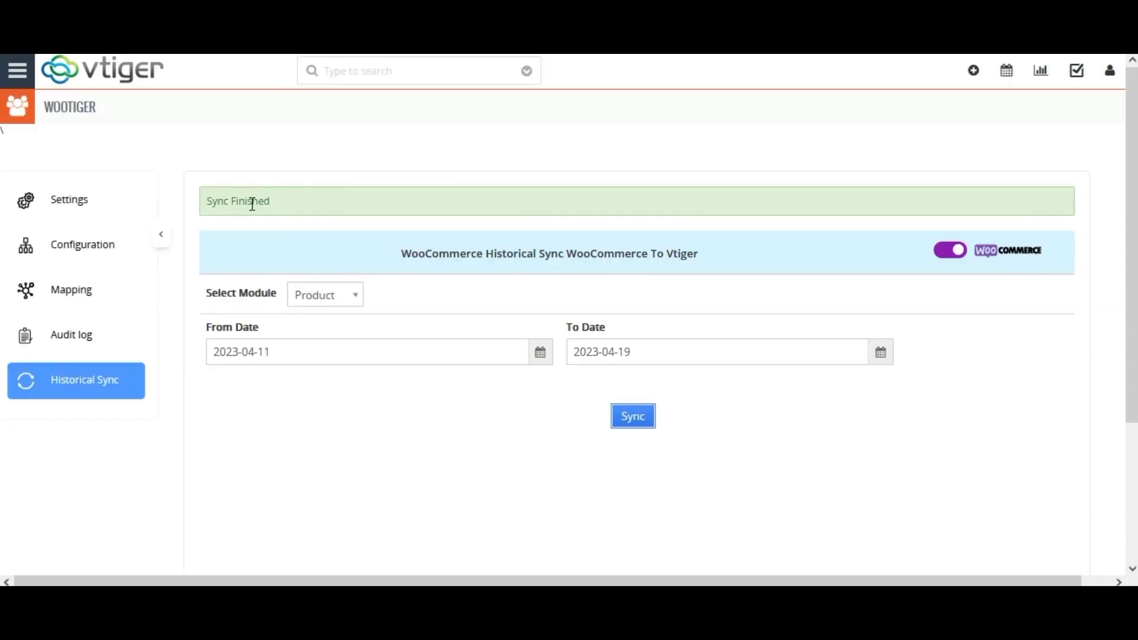
left_click(52, 74)
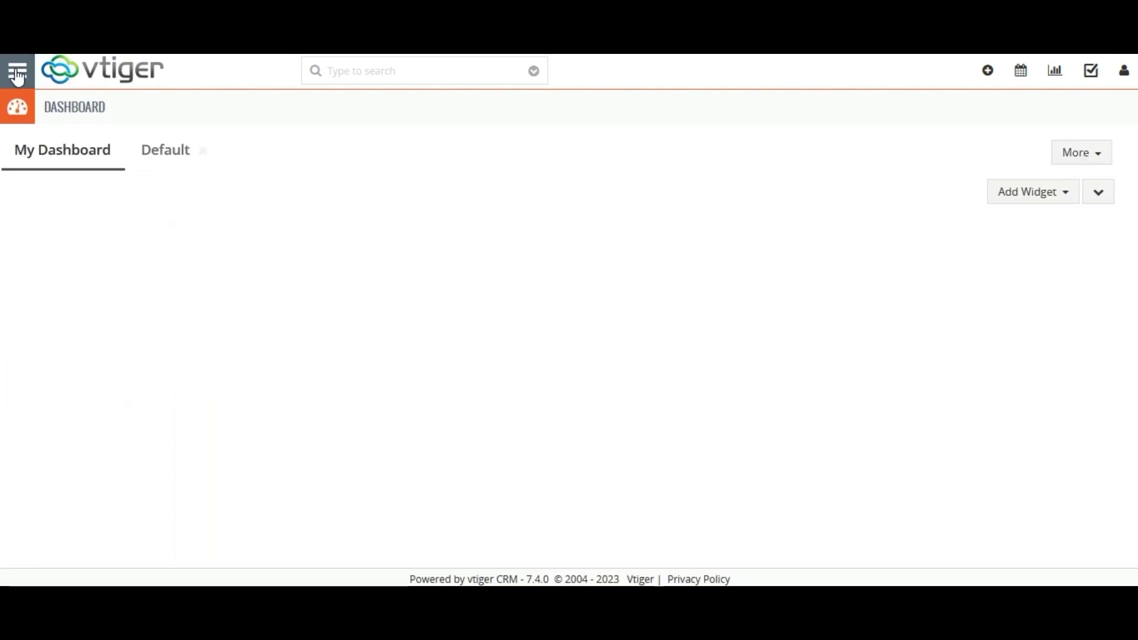
Step: View the Sales > Products list to confirm Network Components at $340
left_click(18, 74)
mouse_move(64, 176)
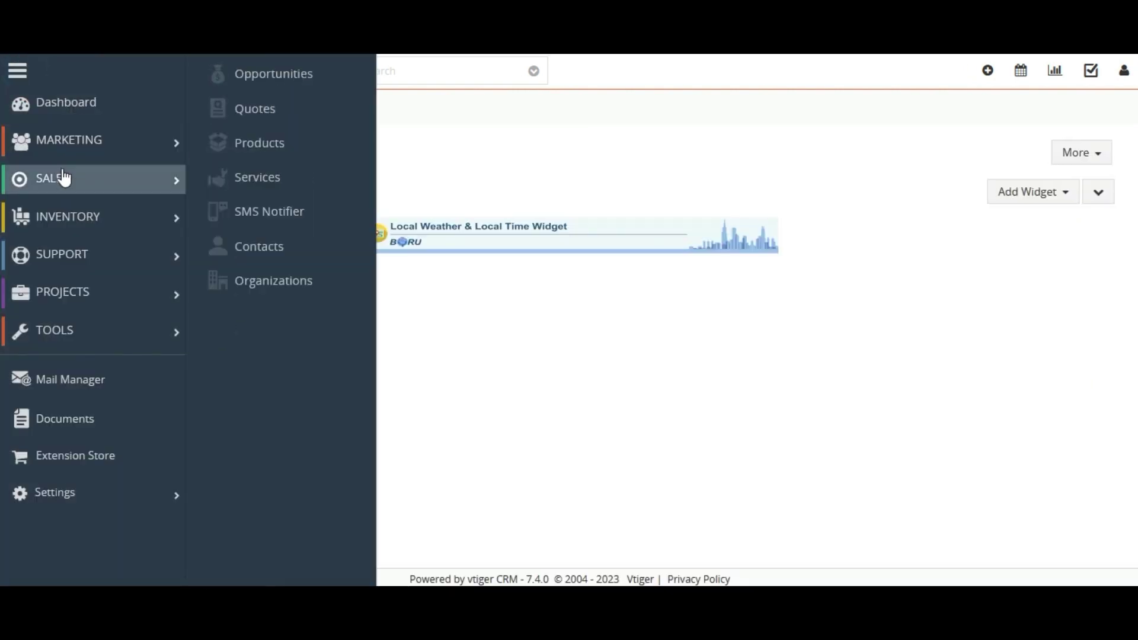
left_click(252, 148)
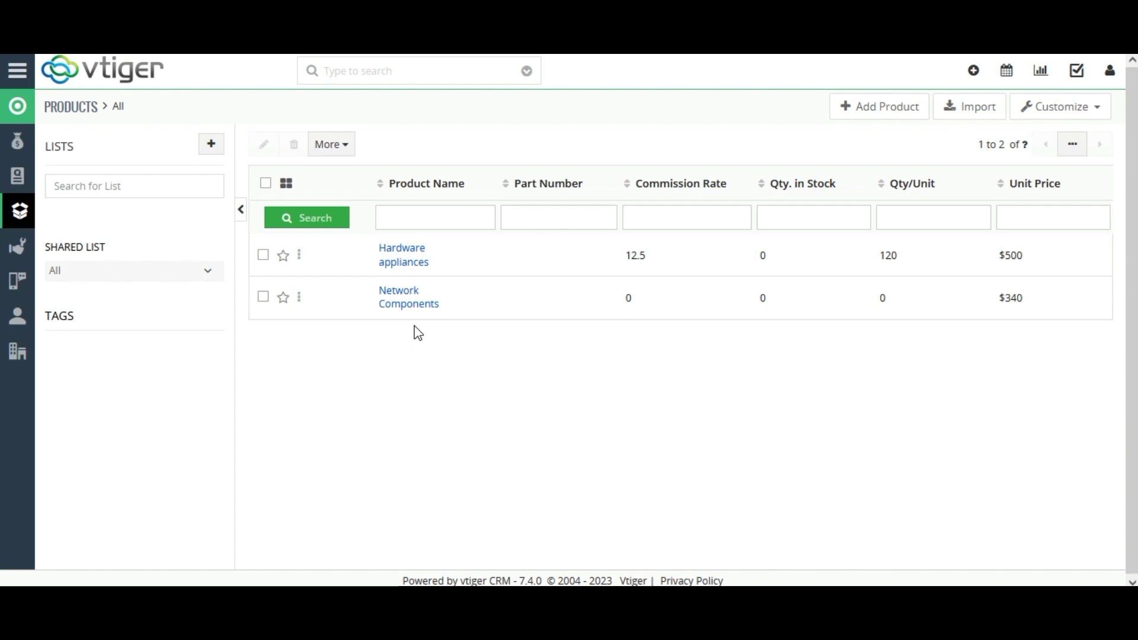
Step: Open the WooTiger WooCommerce Configuration page from Tools in the main menu
left_click(18, 71)
mouse_move(48, 330)
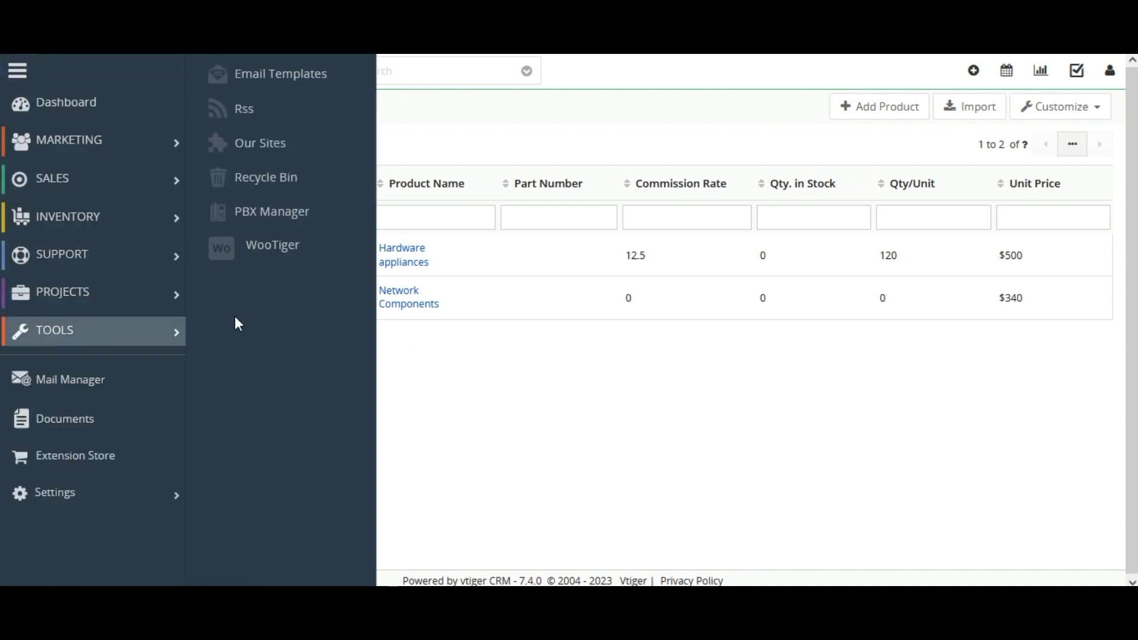
left_click(271, 256)
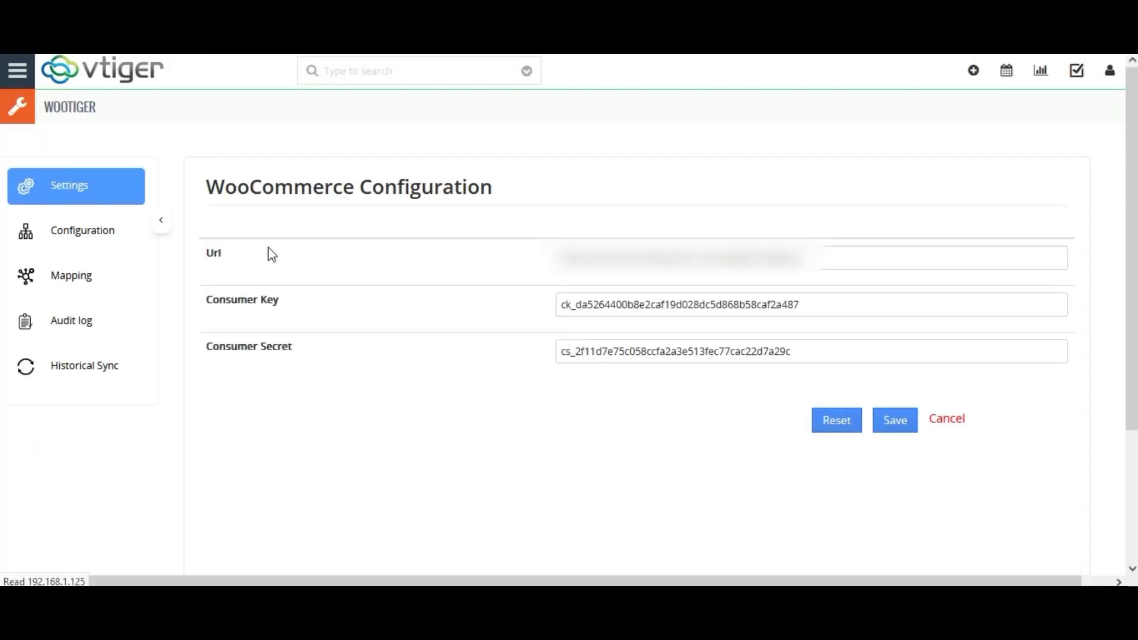
Step: Show the WooTiger audit log at 10 entries per page, filtered by 'Product' to its 4 product entries
left_click(86, 338)
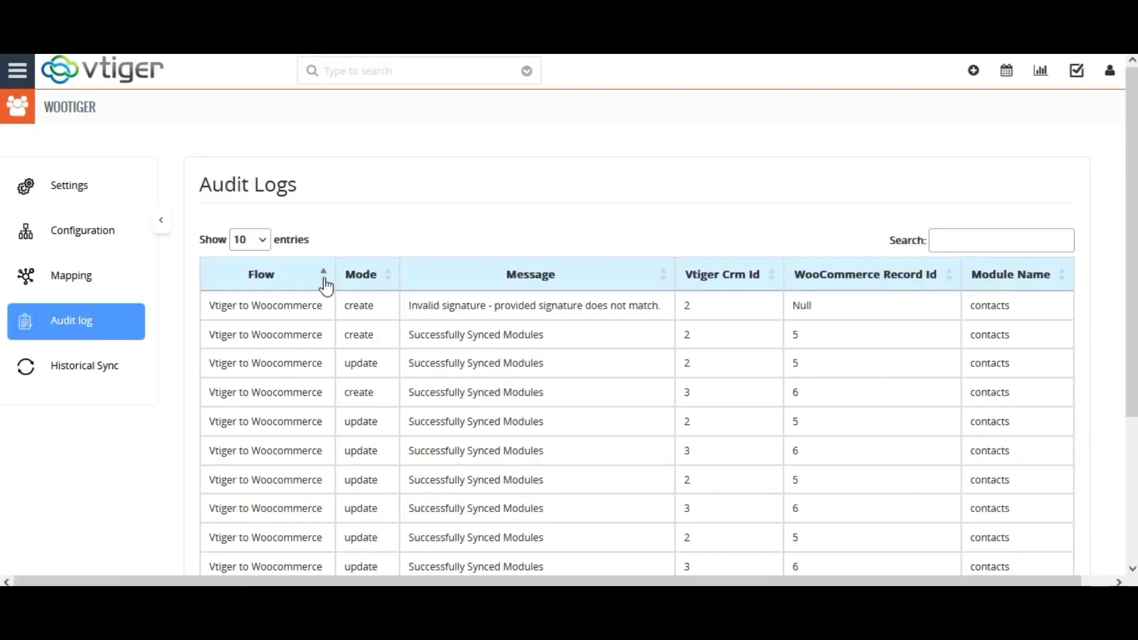
scroll(3, 490, "down", 3)
scroll(3, 438, "up", 3)
left_click(265, 242)
left_click(257, 271)
left_click(1007, 243)
type("Product")
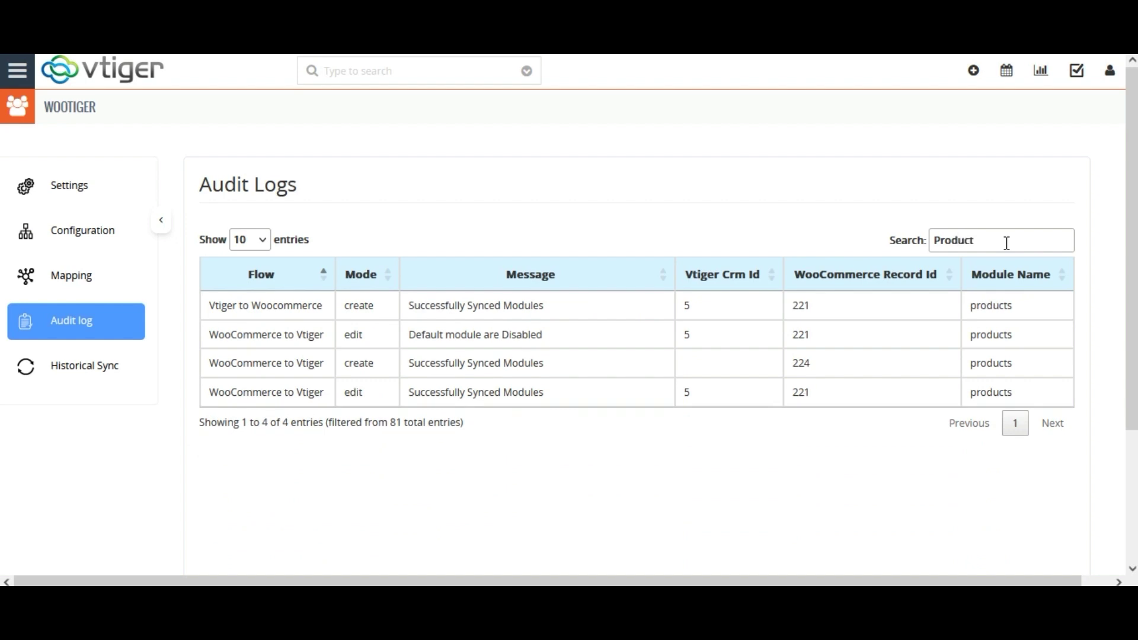